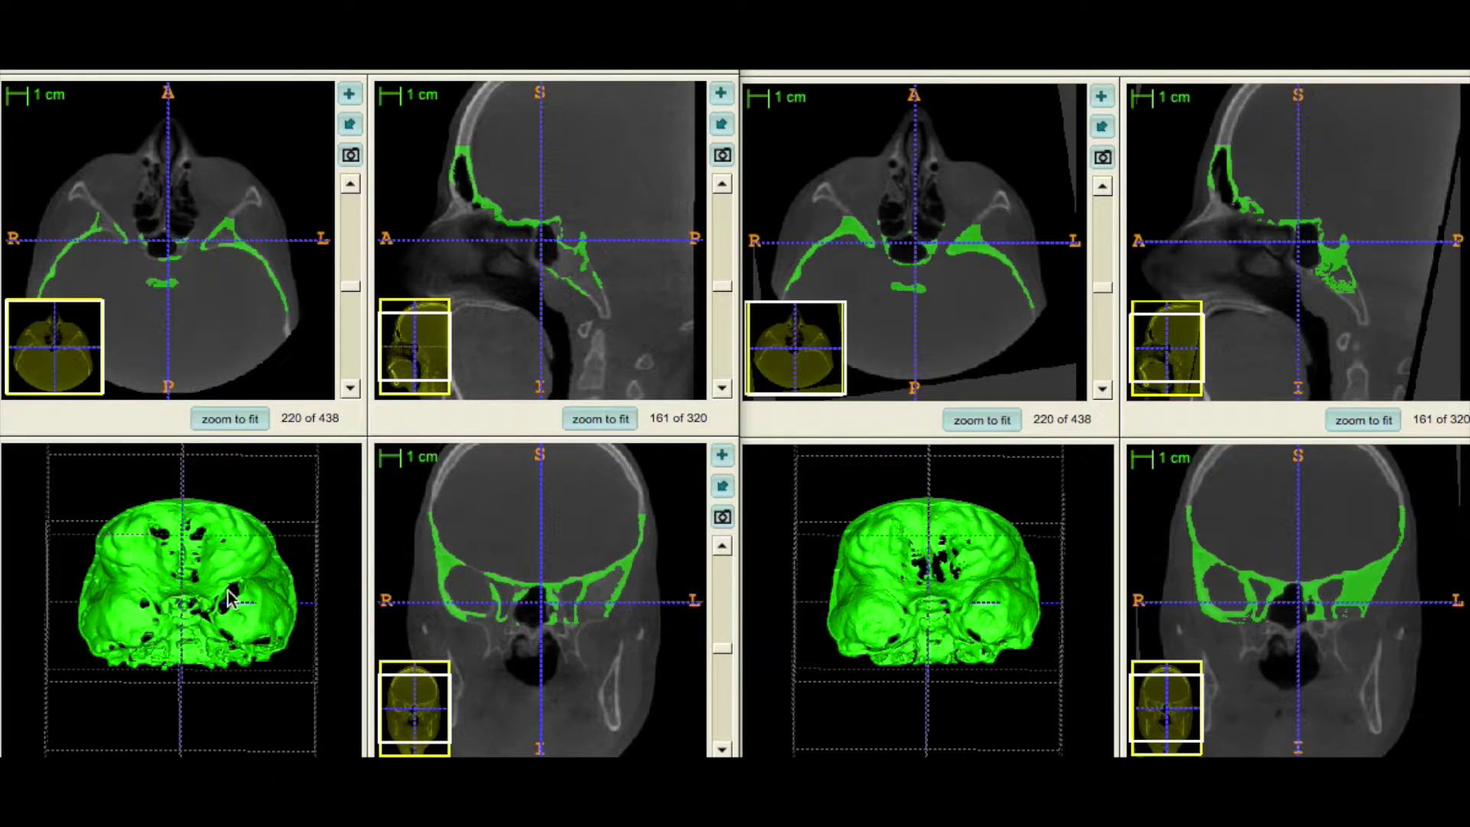
mouse_move(241, 617)
mouse_down()
mouse_move(108, 646)
mouse_move(72, 597)
mouse_move(72, 548)
mouse_move(33, 567)
mouse_move(65, 593)
mouse_move(165, 609)
mouse_move(107, 619)
mouse_move(239, 623)
mouse_move(247, 637)
mouse_move(229, 612)
mouse_up()
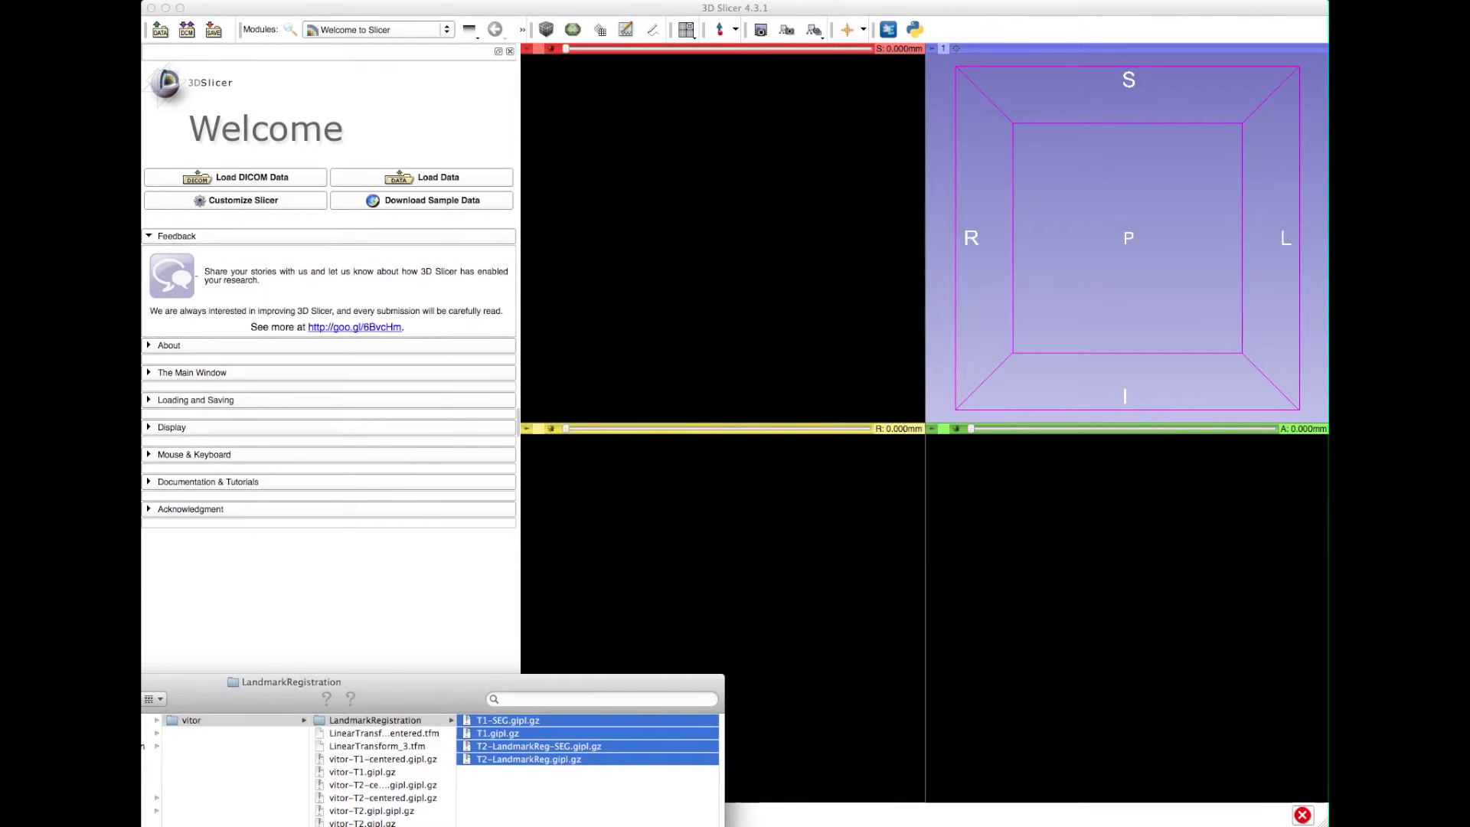
- Add T1-SEG.gipl.gz, T1.gipl.gz, T2-LandmarkReg-SEG.gipl.gz and T2-LandmarkReg.gipl.gz from the LandmarkRegistration folder to the data import list
drag(145, 689, 366, 446)
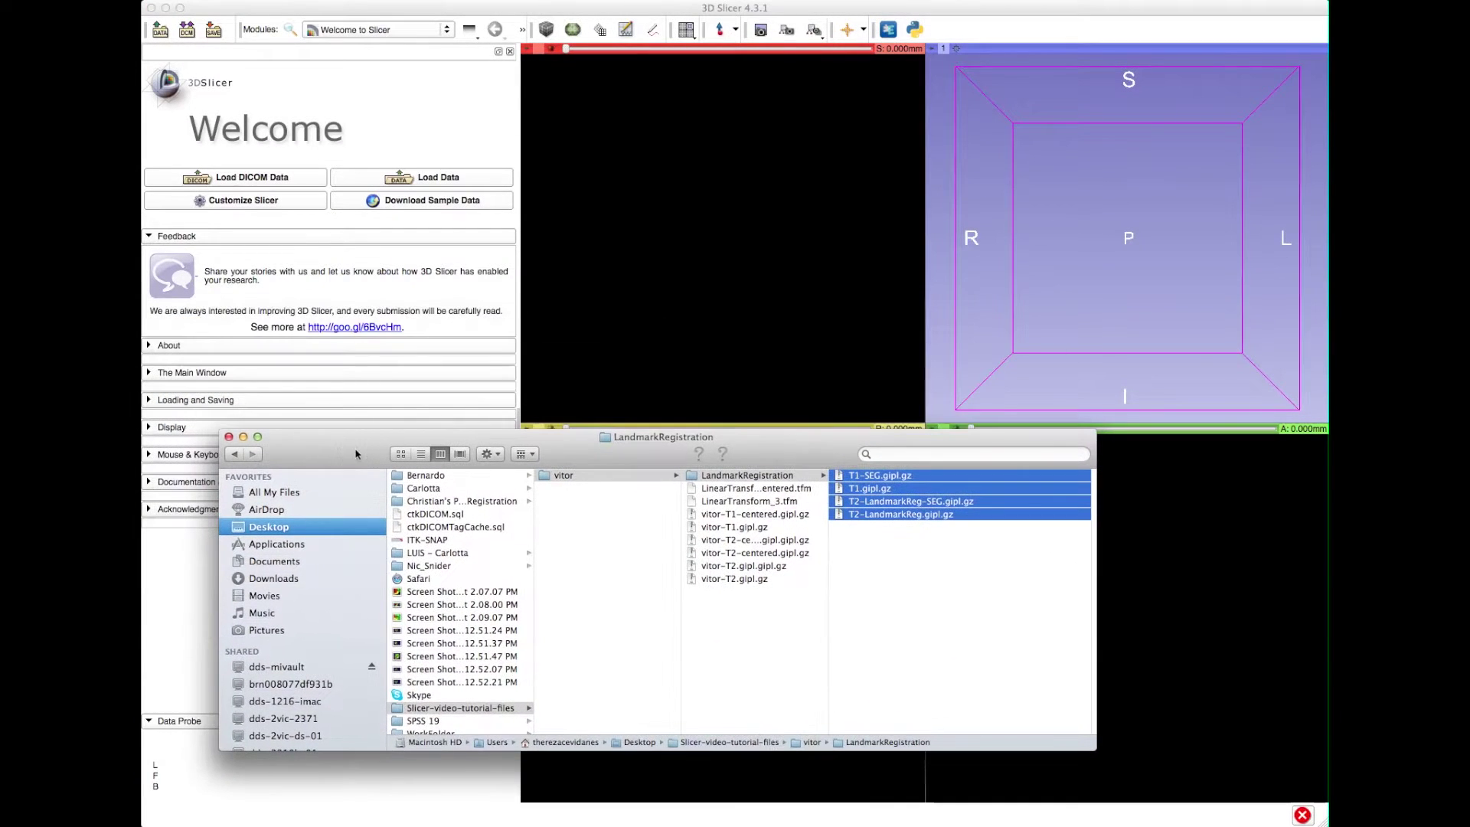
drag(919, 501, 813, 243)
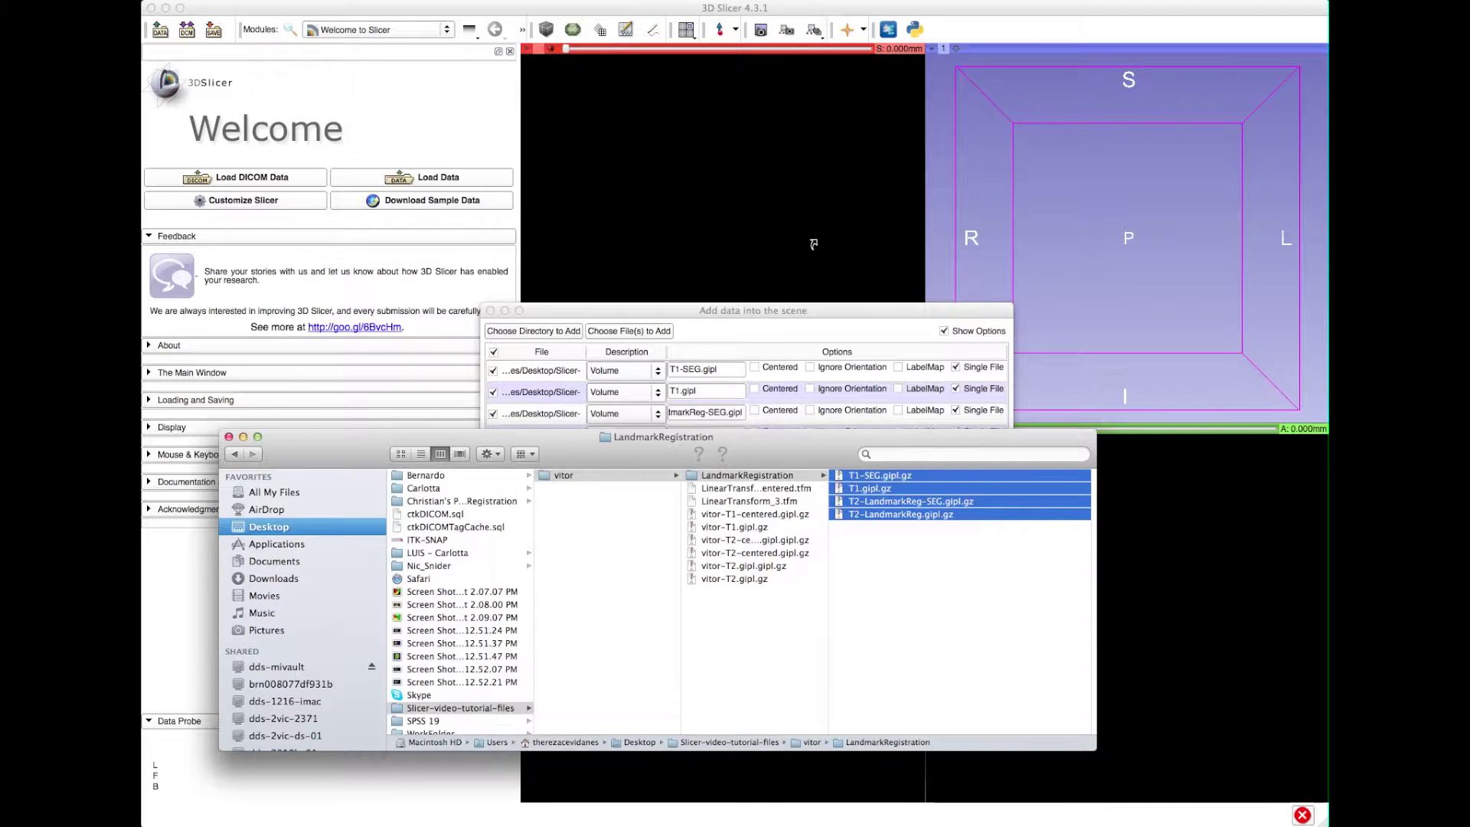
click(593, 355)
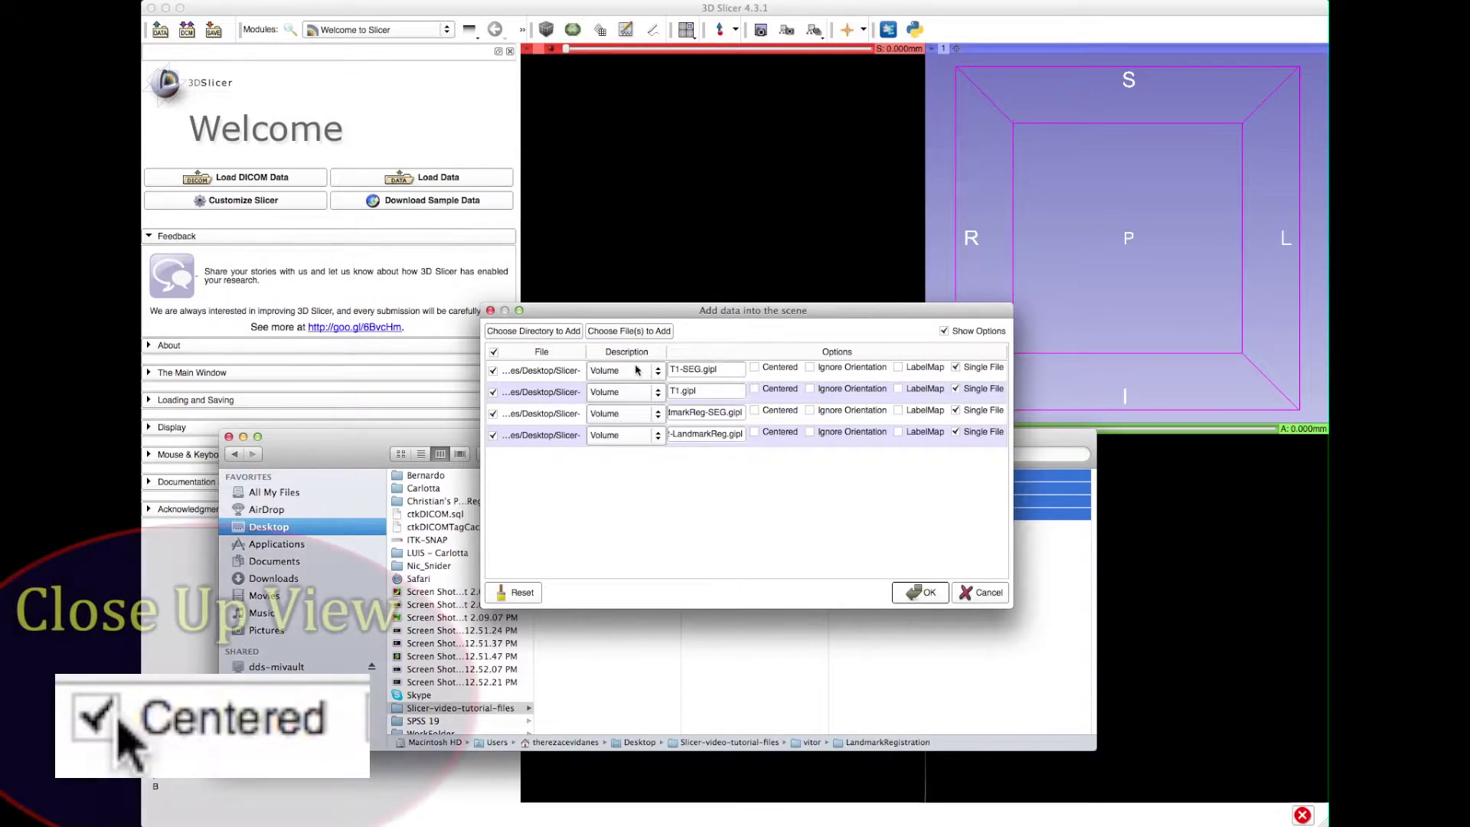
- Load the four volumes with Centered enabled for all and LabelMap enabled for T1-SEG.gipl and T2-LandmarkReg-SEG.gipl
click(754, 368)
click(754, 389)
click(754, 411)
click(754, 432)
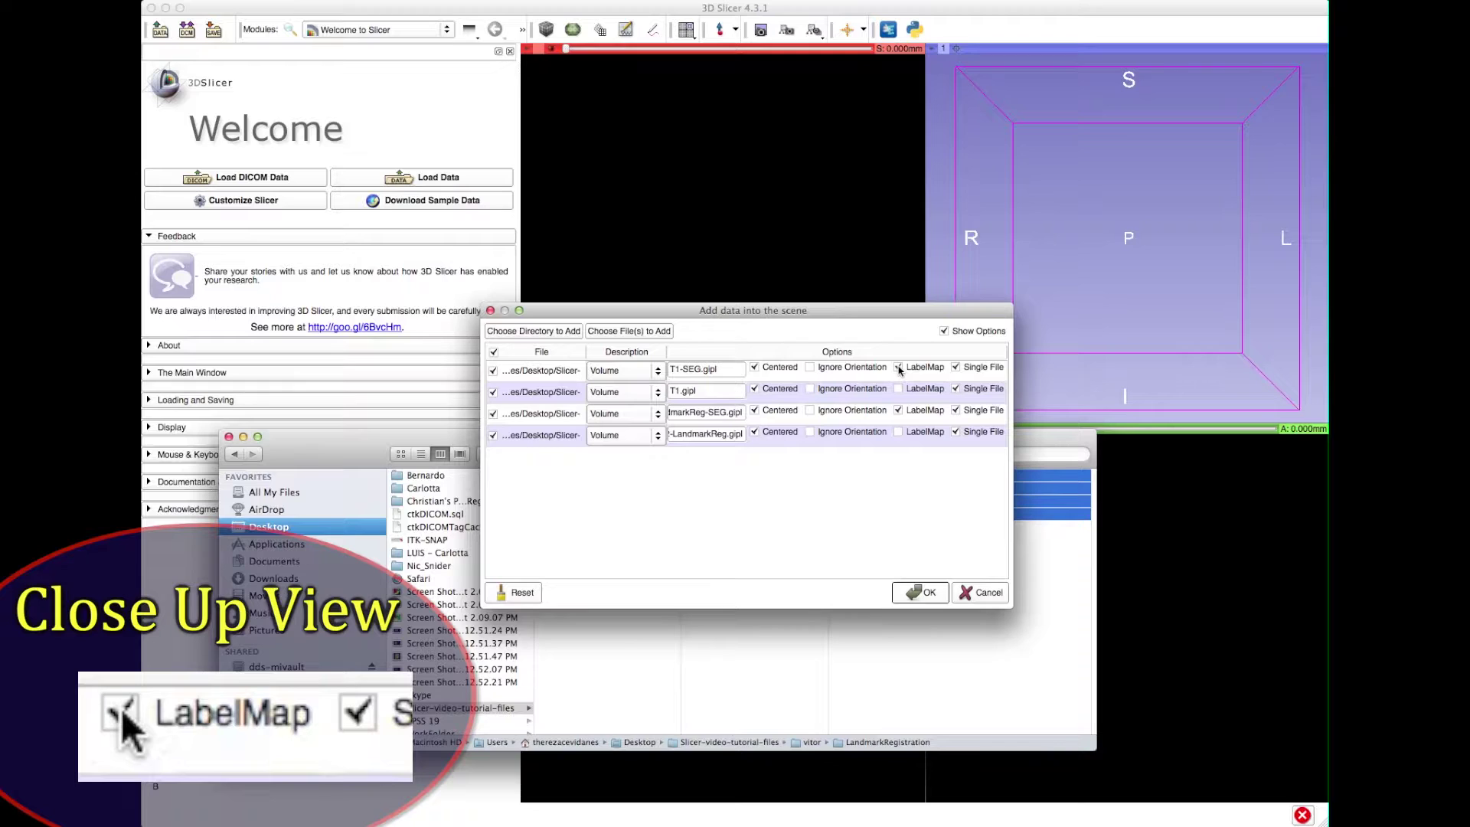
double_click(692, 370)
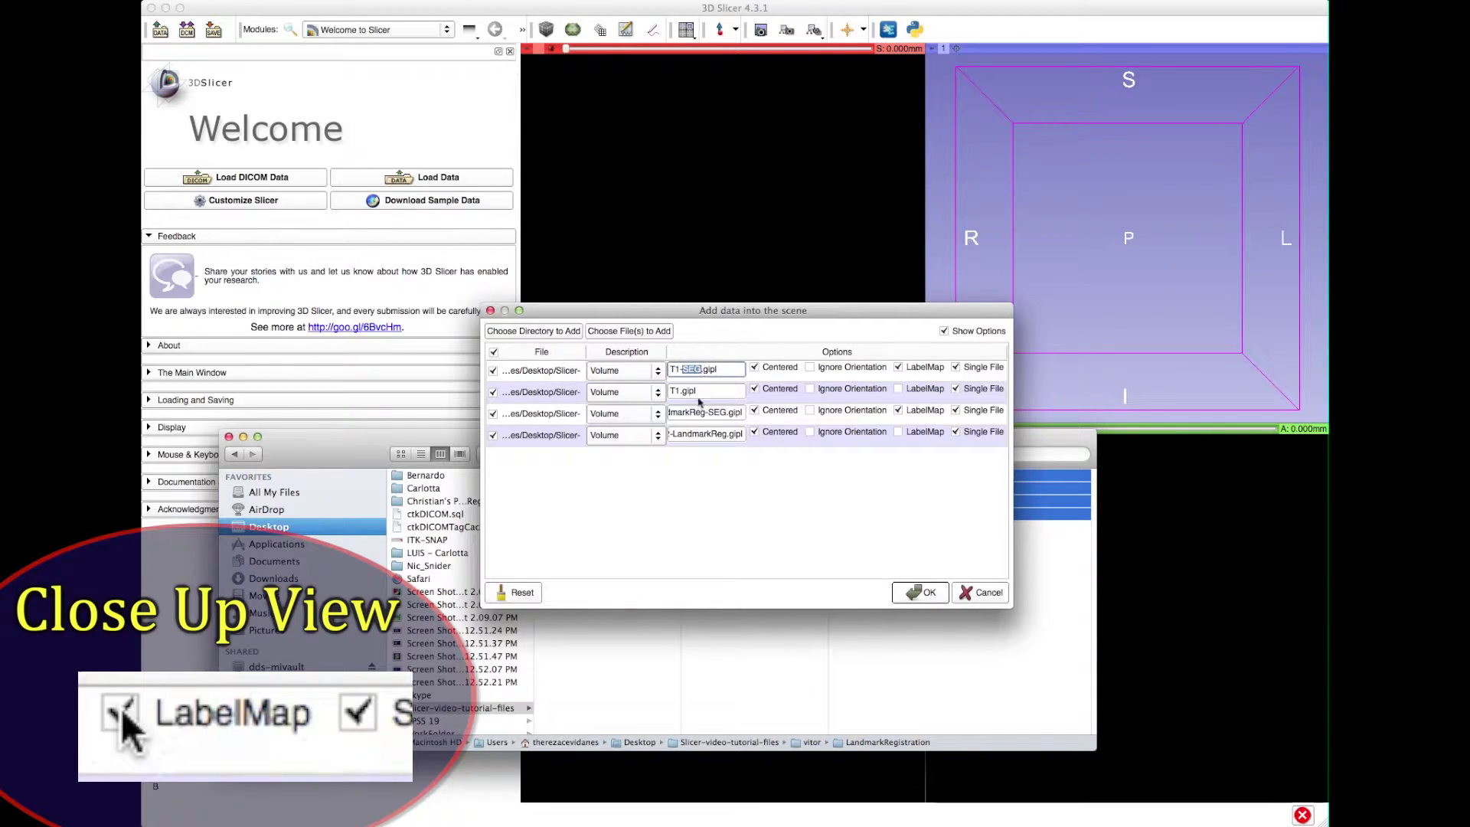
click(728, 410)
click(944, 519)
click(923, 594)
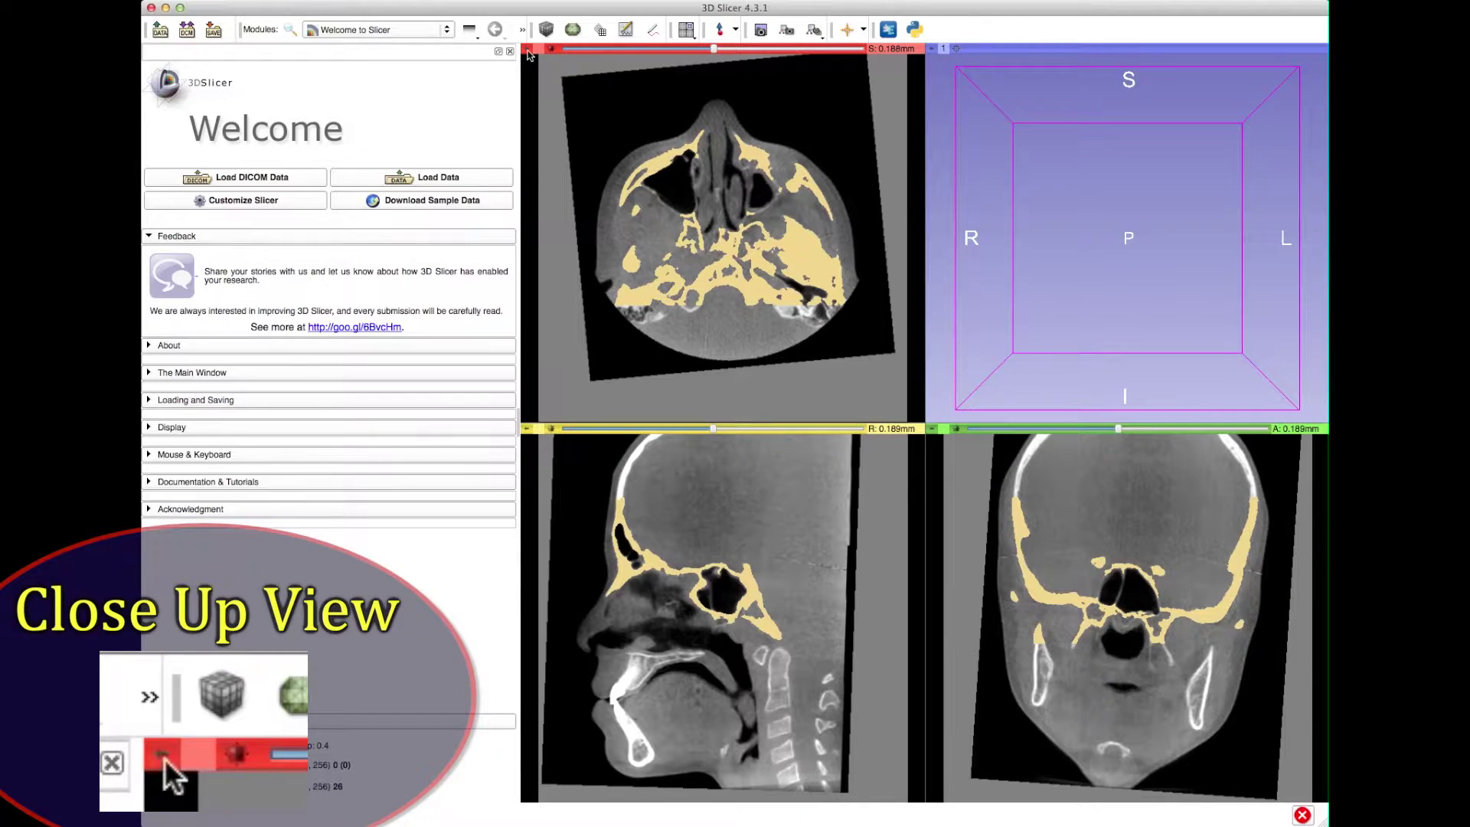
- Show T1.gipl as the background volume in the linked slice views and set the label map layer to None
mouse_move(528, 53)
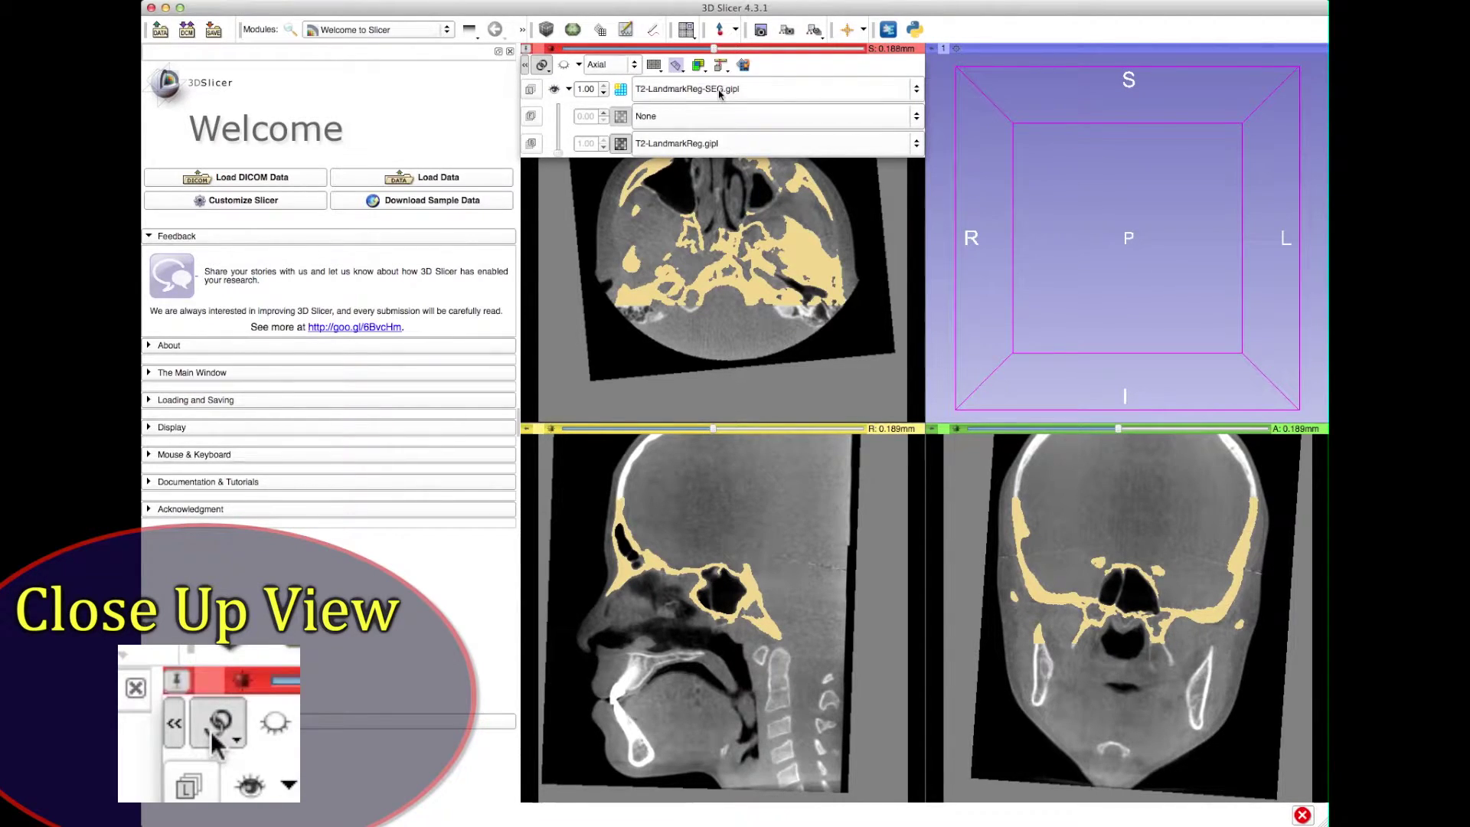
click(678, 143)
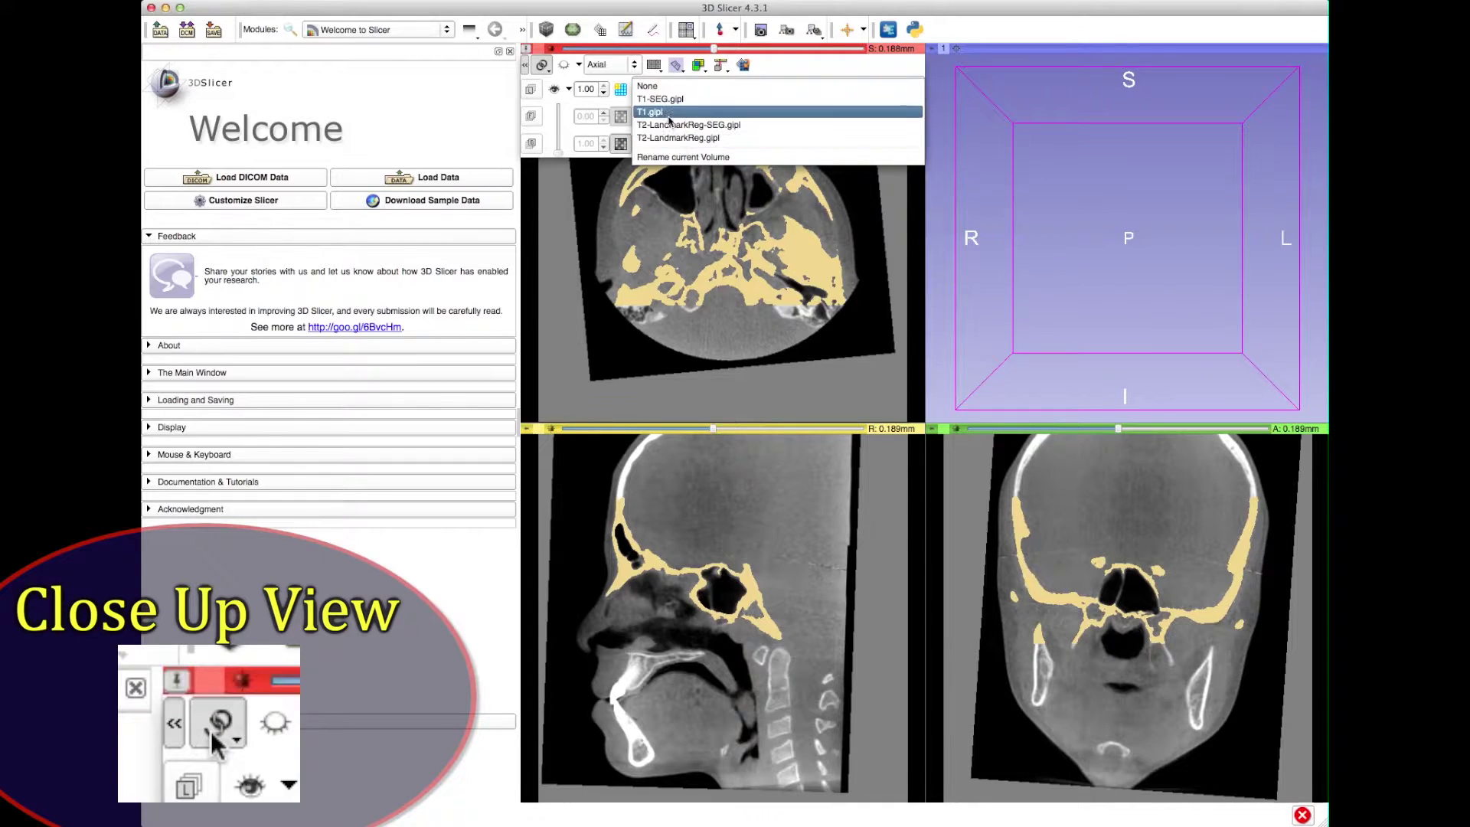
click(668, 114)
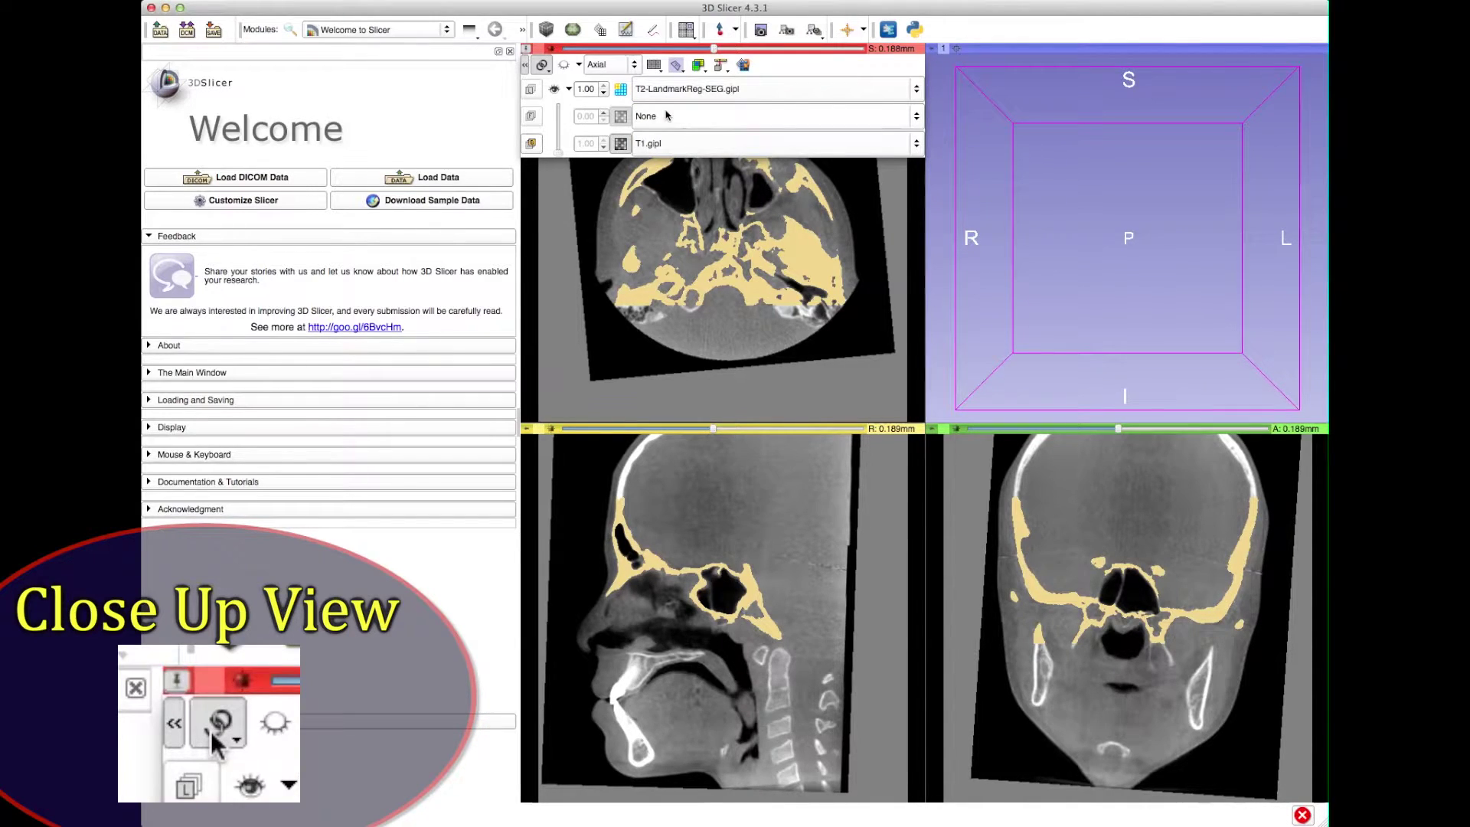
click(665, 90)
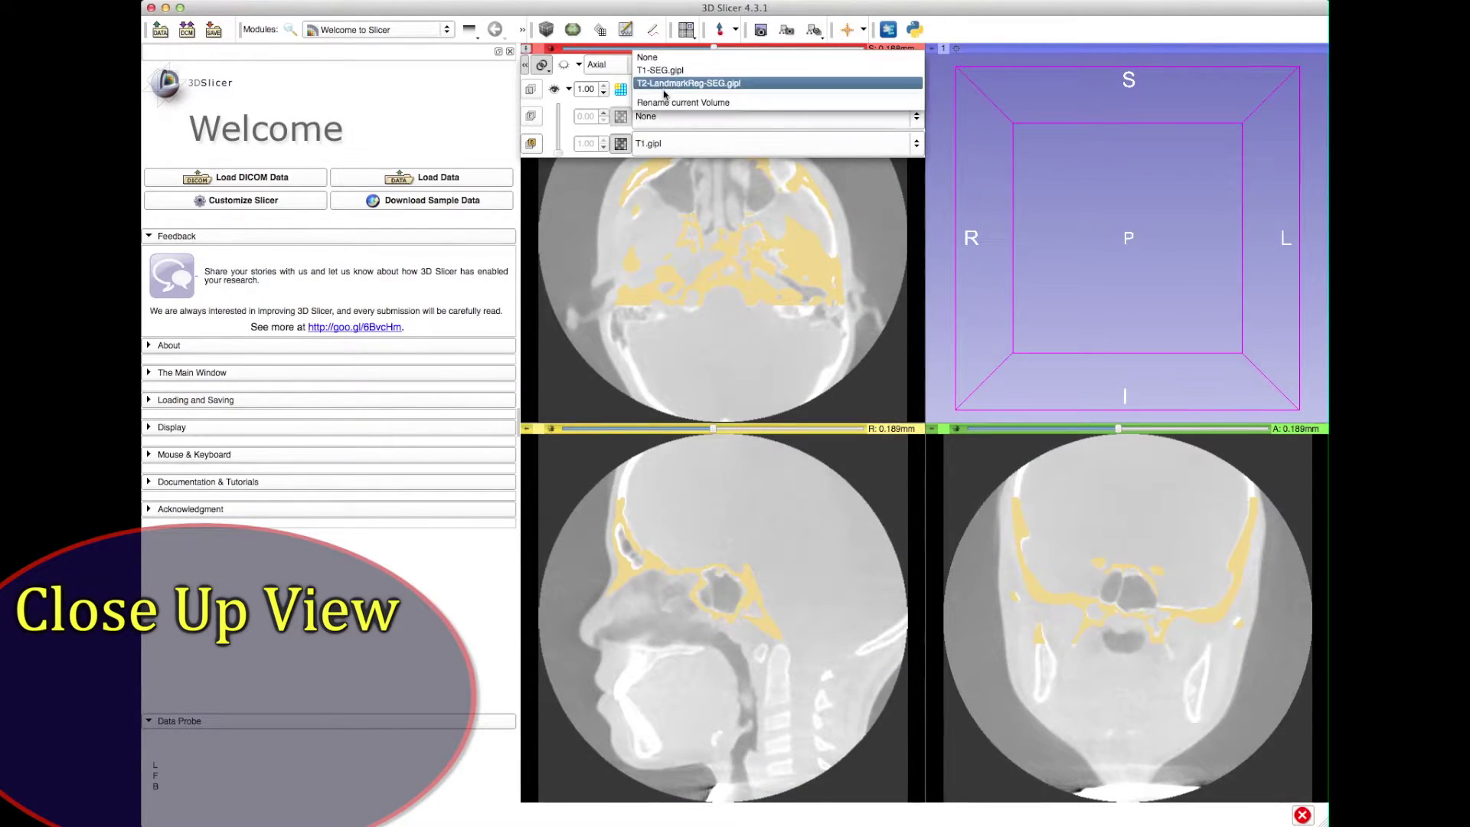
click(647, 58)
drag(725, 314, 718, 261)
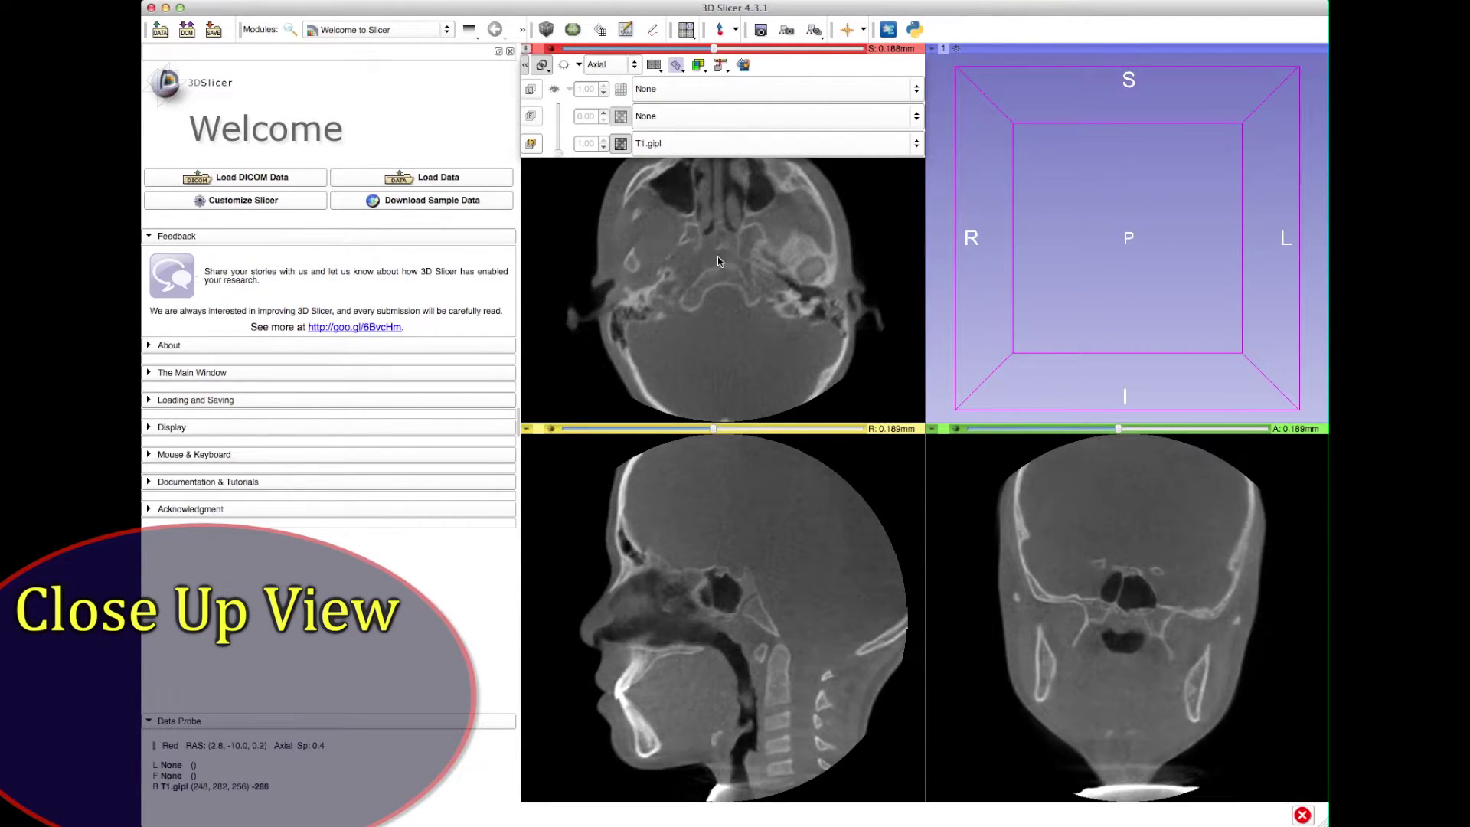
- Overlay T2-LandmarkReg.gipl as the foreground volume on the T1 scan at 0.40 opacity
click(712, 88)
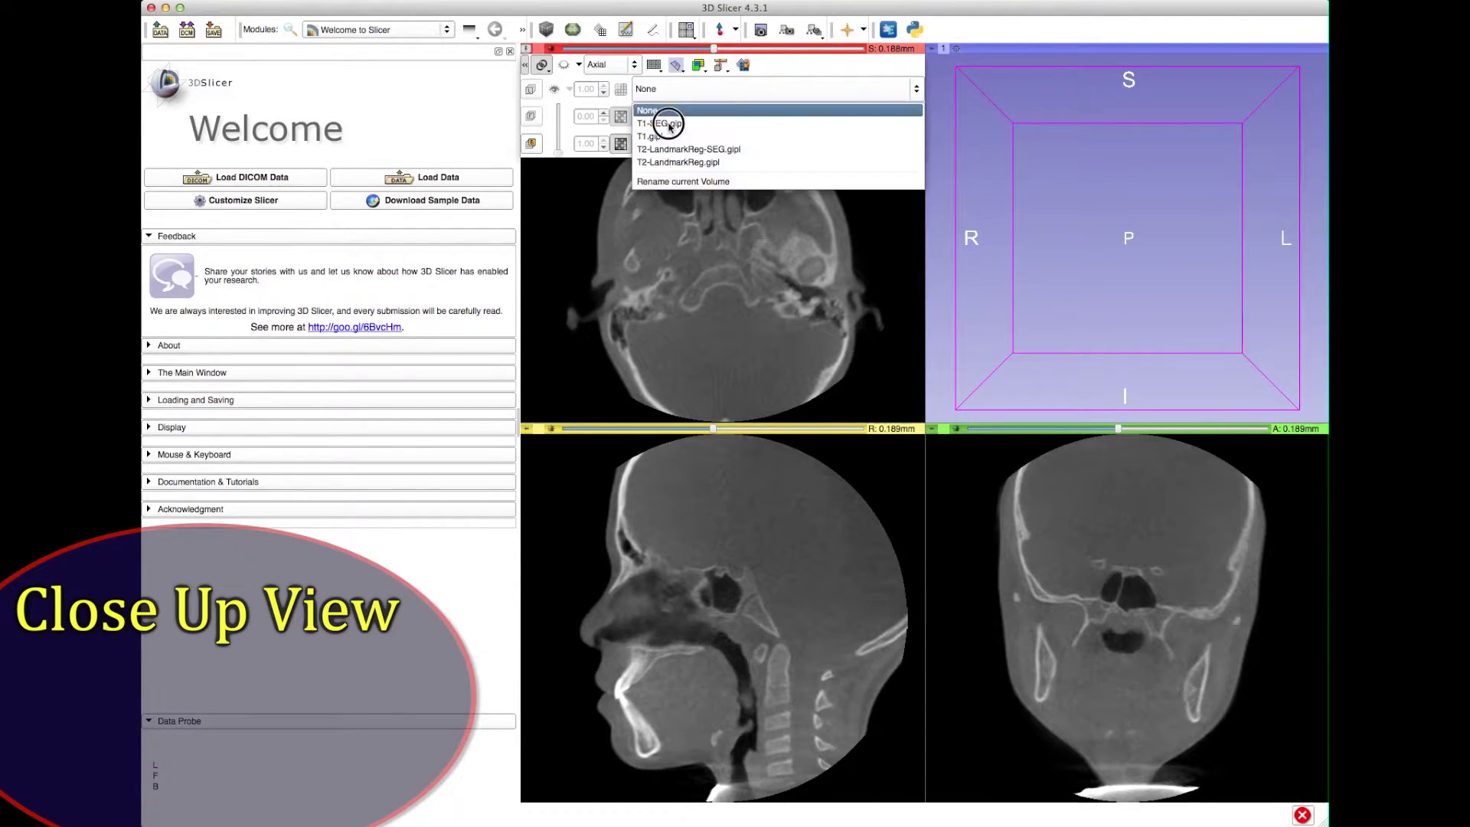
click(724, 162)
mouse_move(560, 156)
mouse_down()
mouse_move(561, 101)
mouse_move(564, 150)
mouse_move(561, 108)
mouse_move(560, 135)
mouse_up()
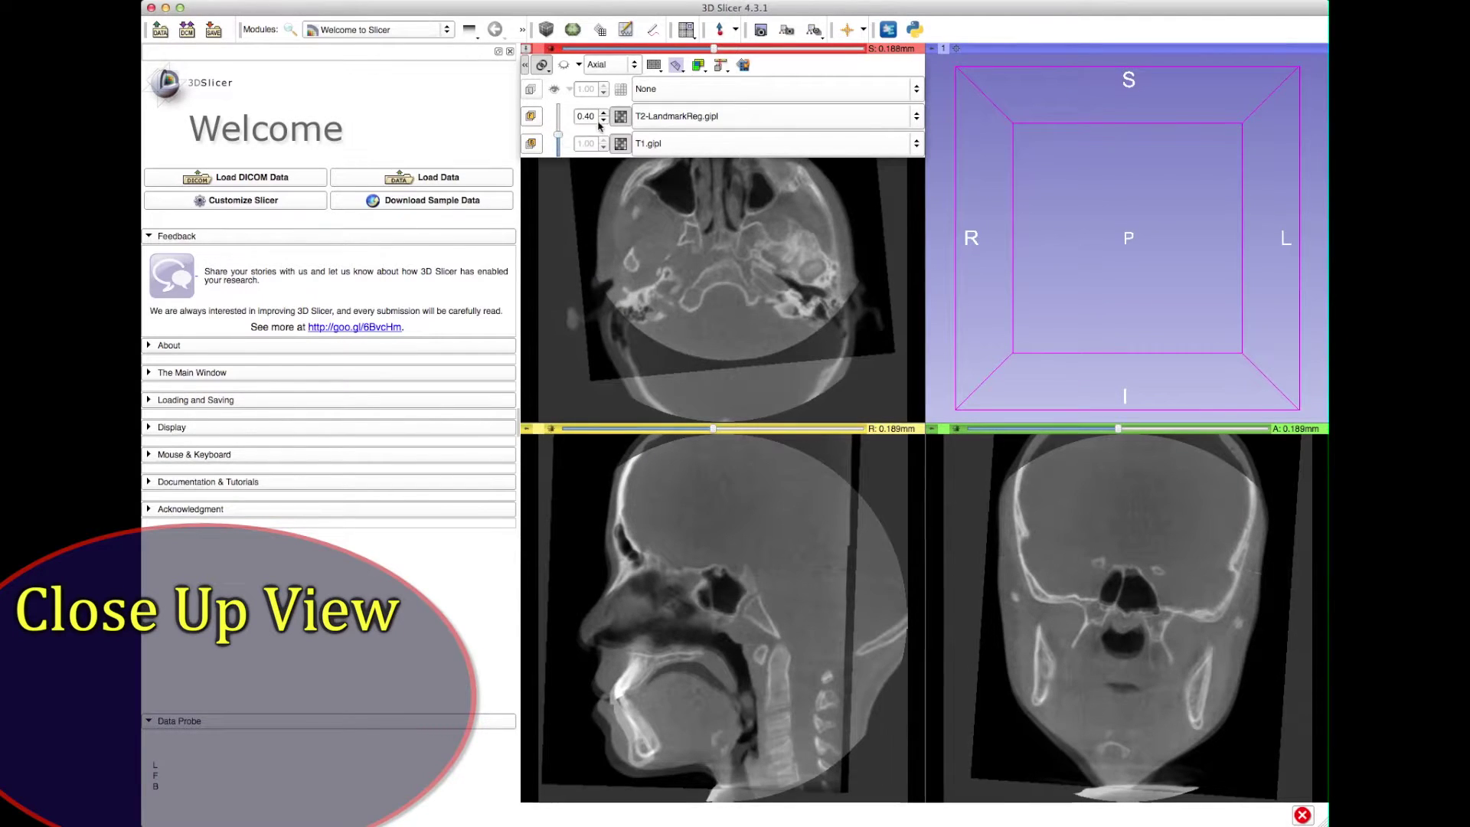
- Compare the two segmentations by alternating the label map between T1-SEG.gipl and T2-LandmarkReg-SEG.gipl, ending on T2-LandmarkReg-SEG.gipl
click(698, 91)
click(674, 98)
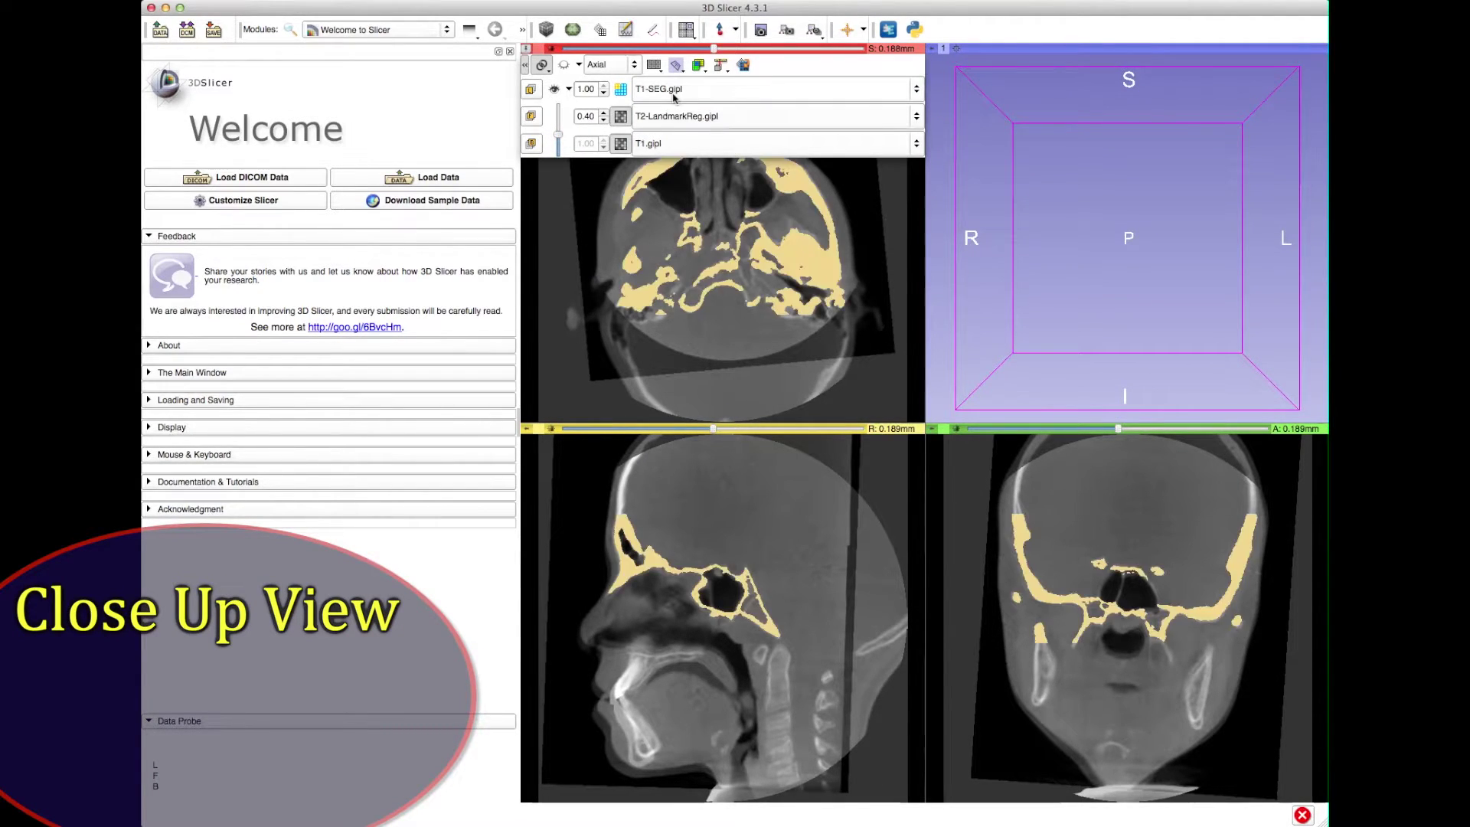
click(688, 96)
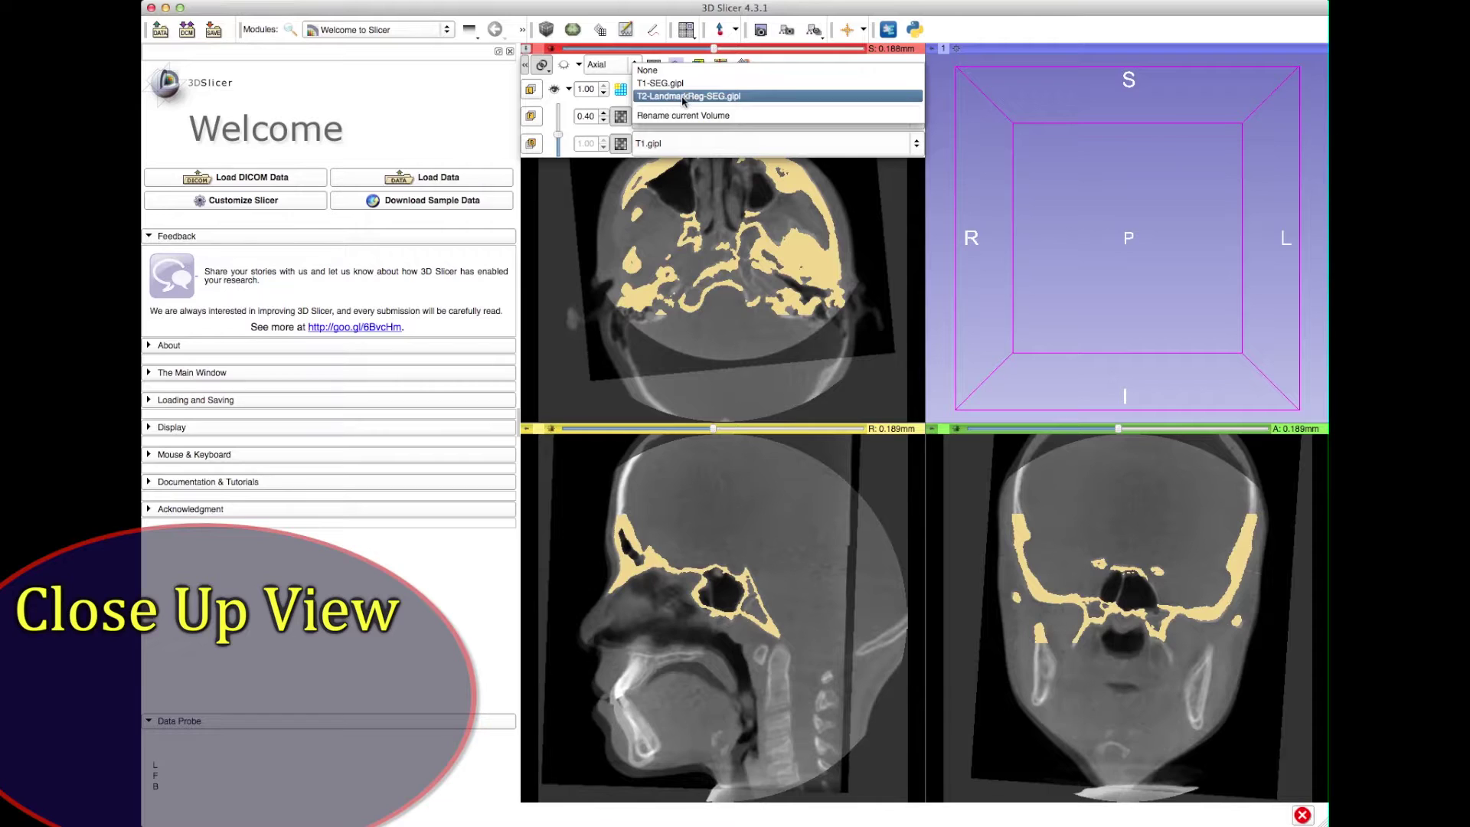
click(683, 97)
click(684, 99)
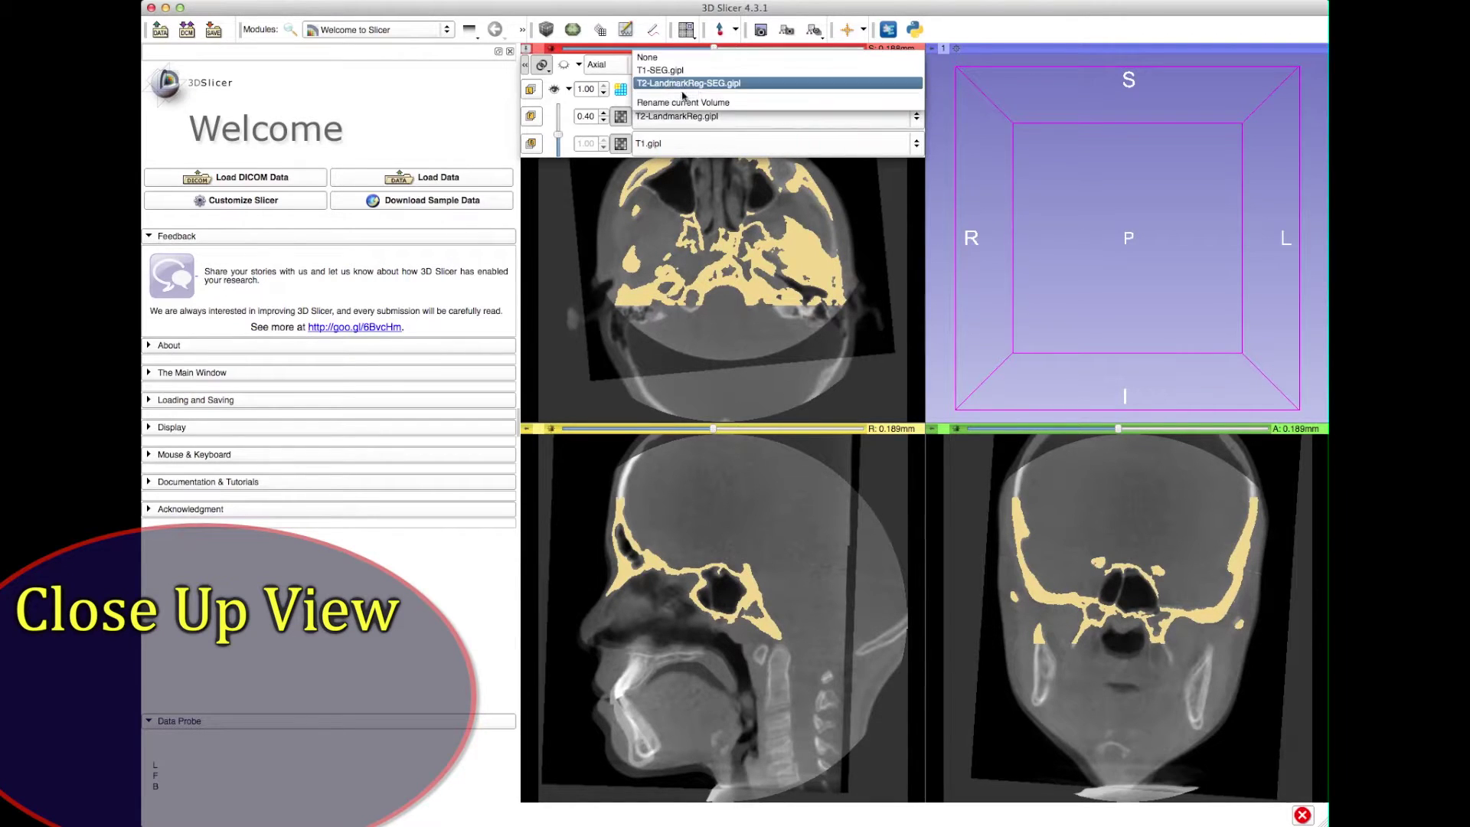
click(680, 64)
click(681, 91)
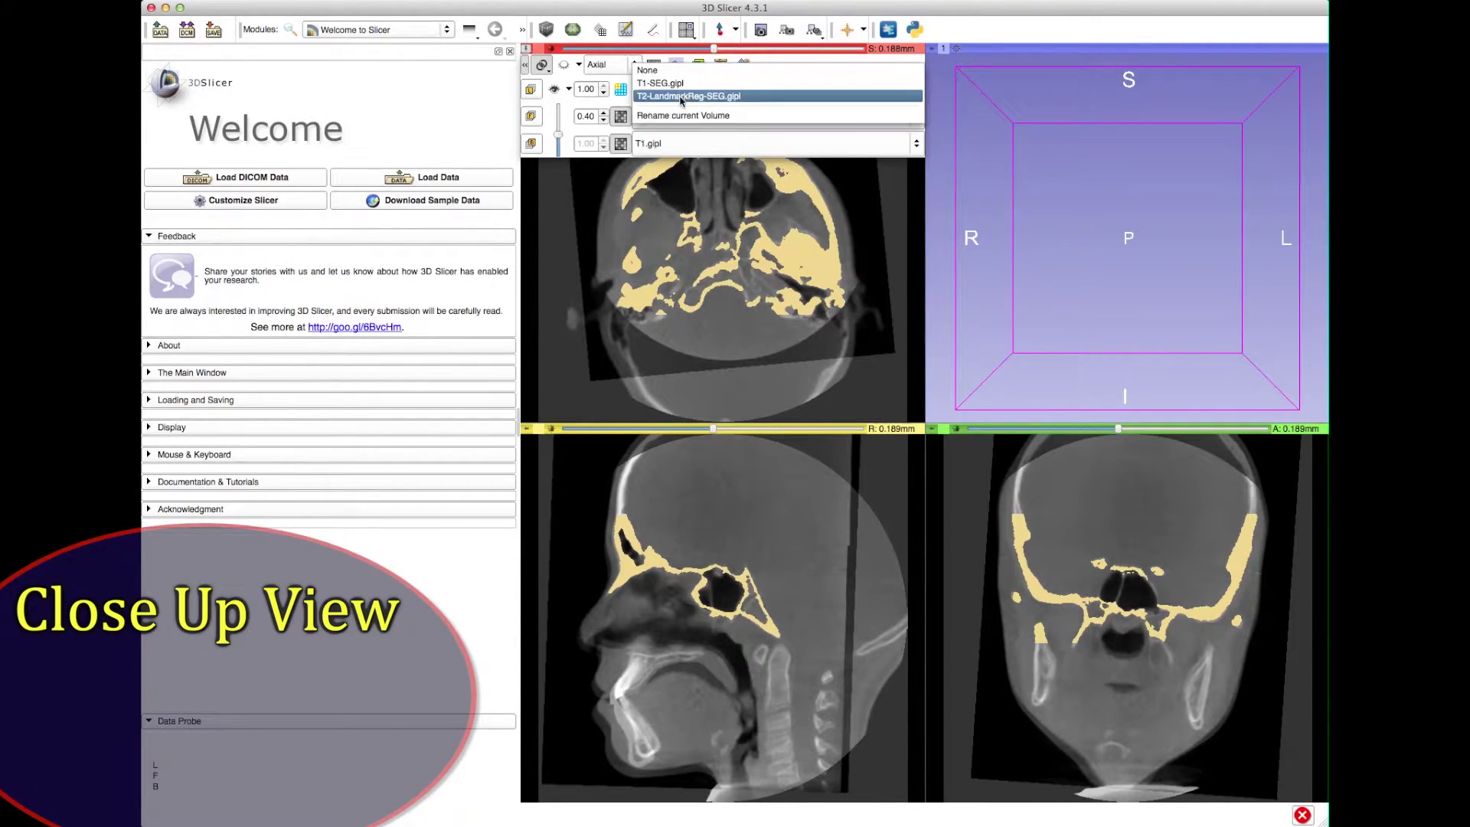
click(681, 105)
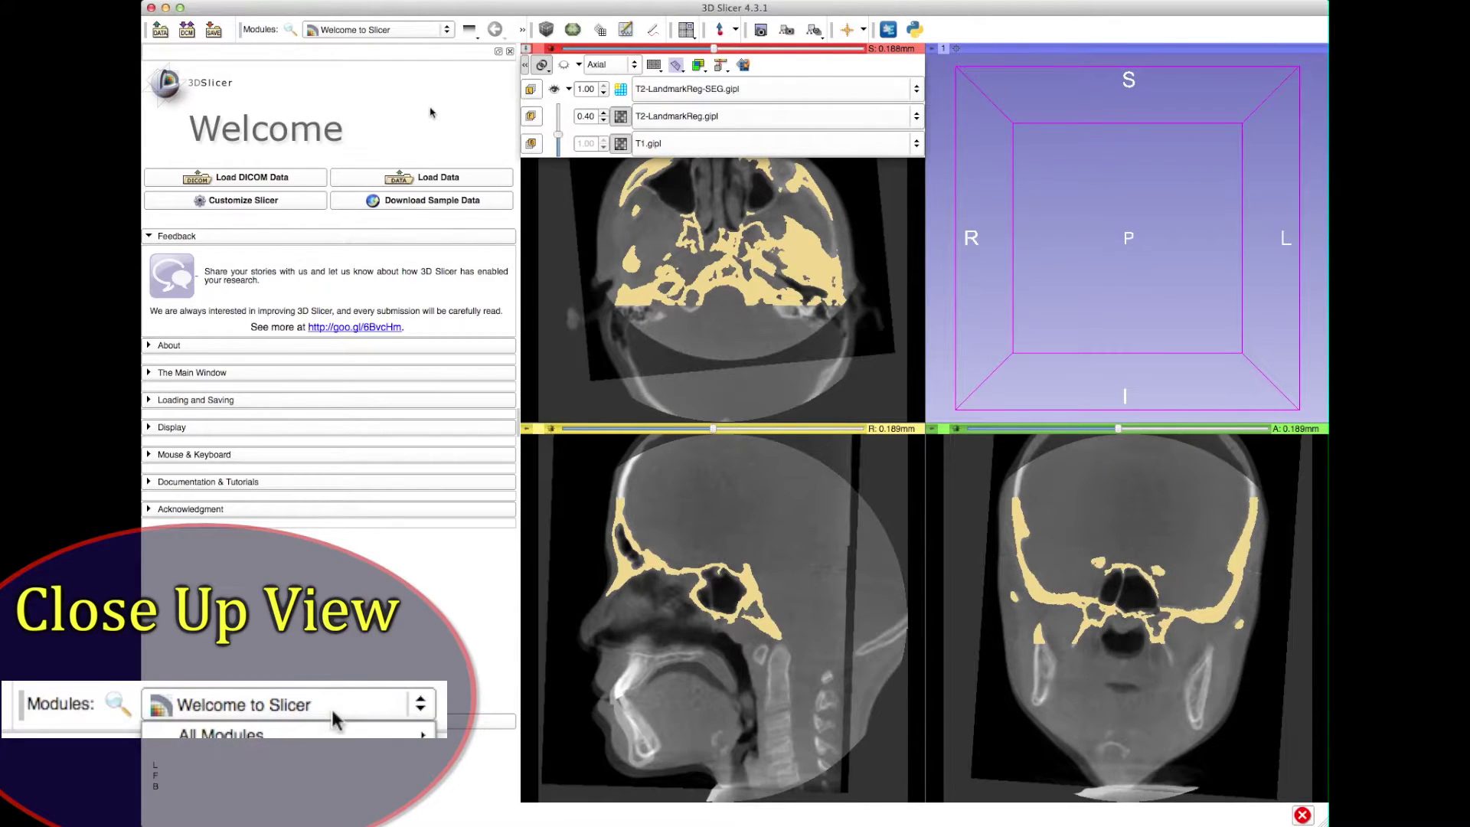
- Open the Growing Registration module from the voxel-based CMF registration modules
click(402, 31)
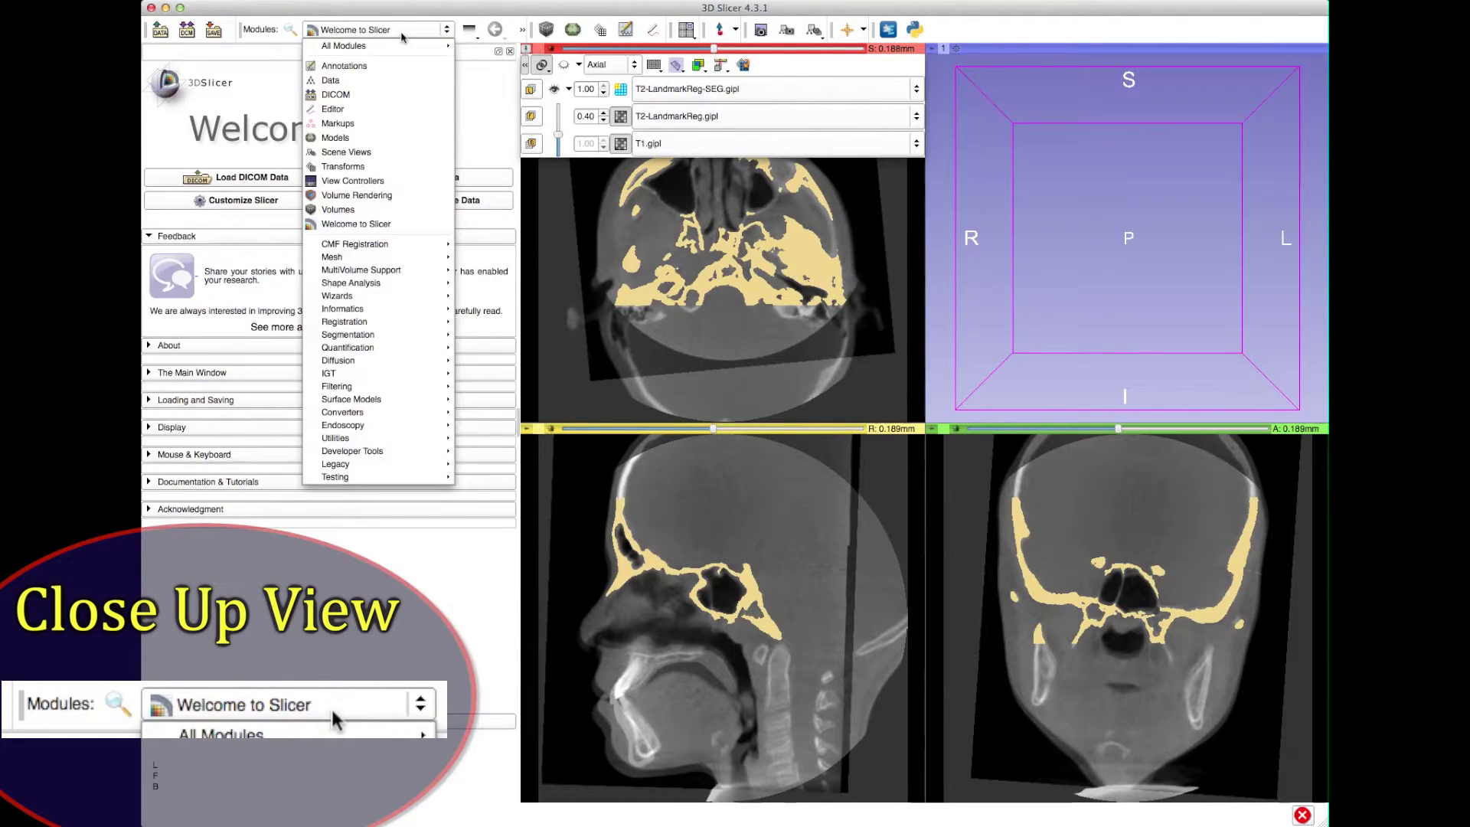
mouse_move(390, 244)
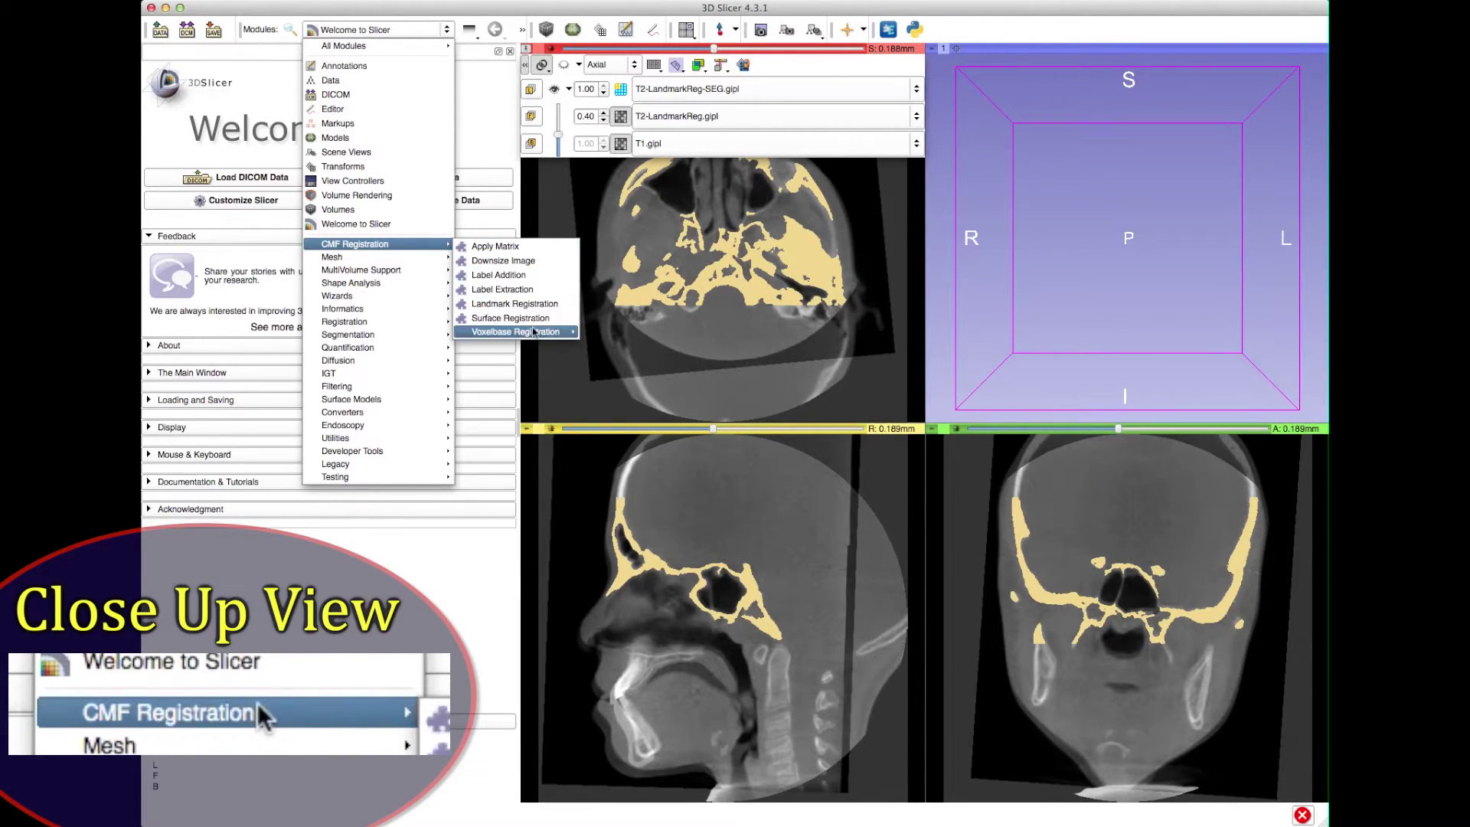
mouse_move(533, 332)
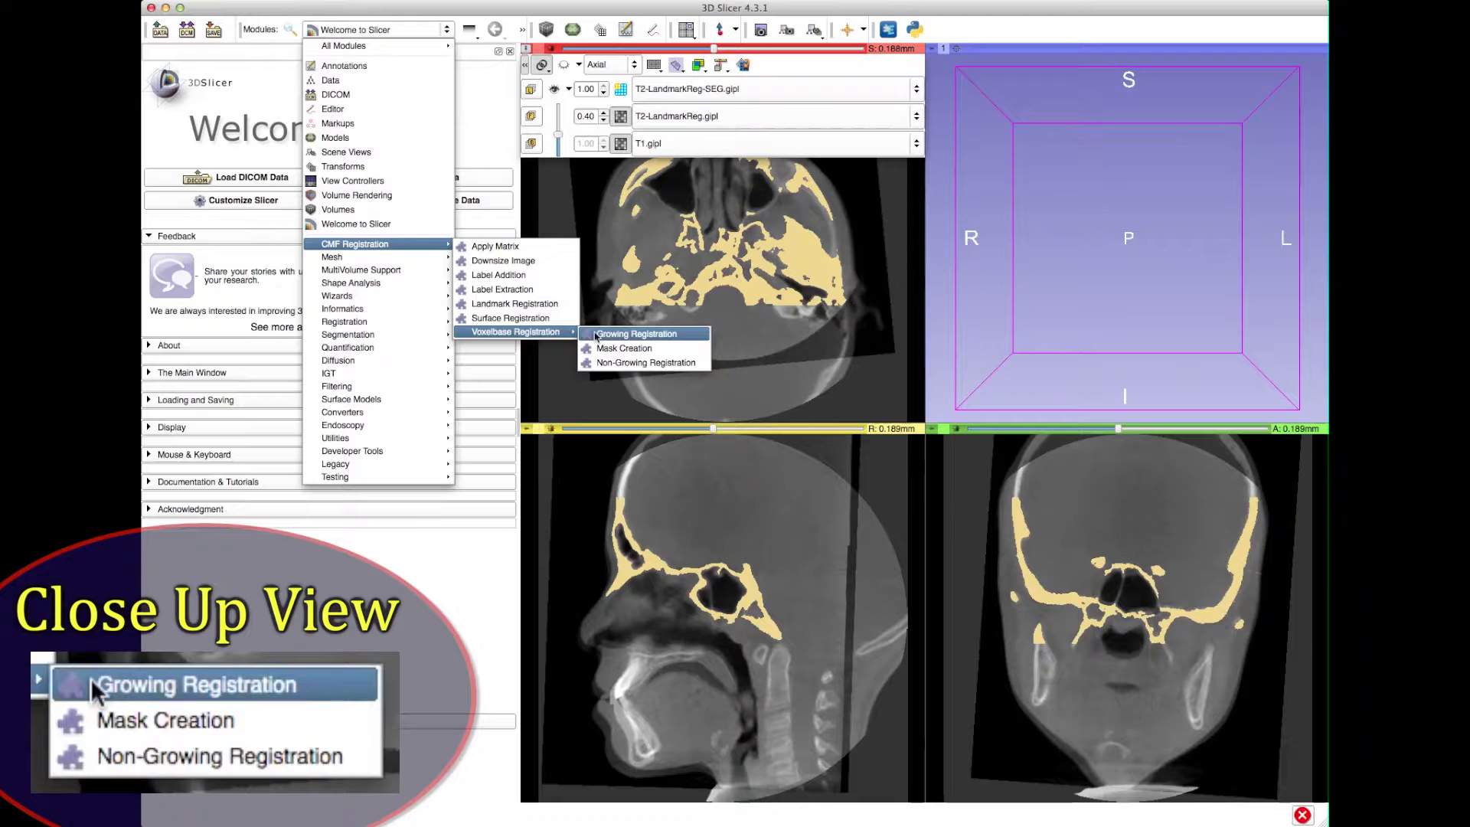
click(638, 338)
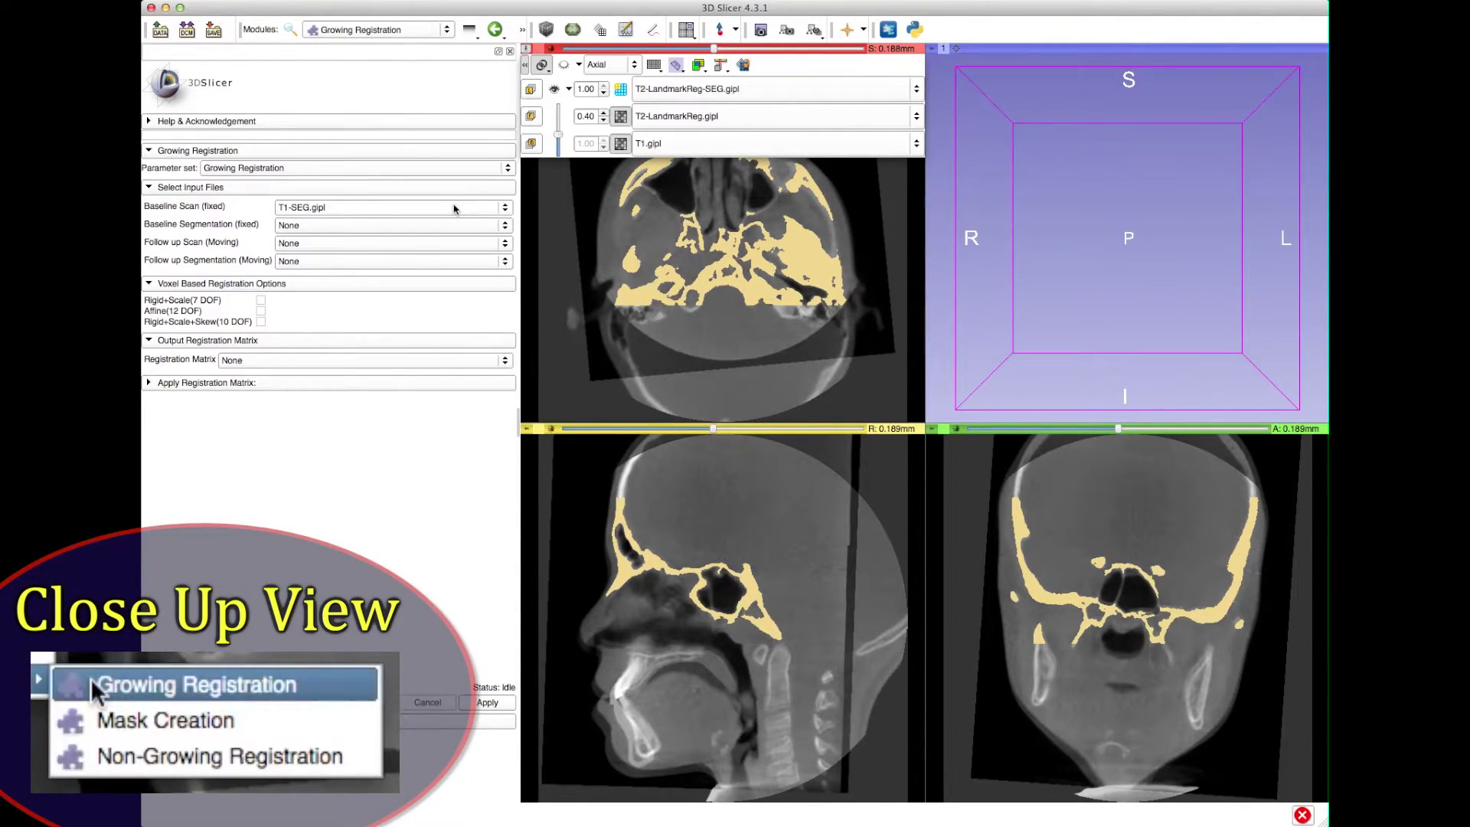
- Set T1.gipl as the fixed baseline scan and T2-LandmarkReg.gipl as the moving follow-up scan
click(340, 208)
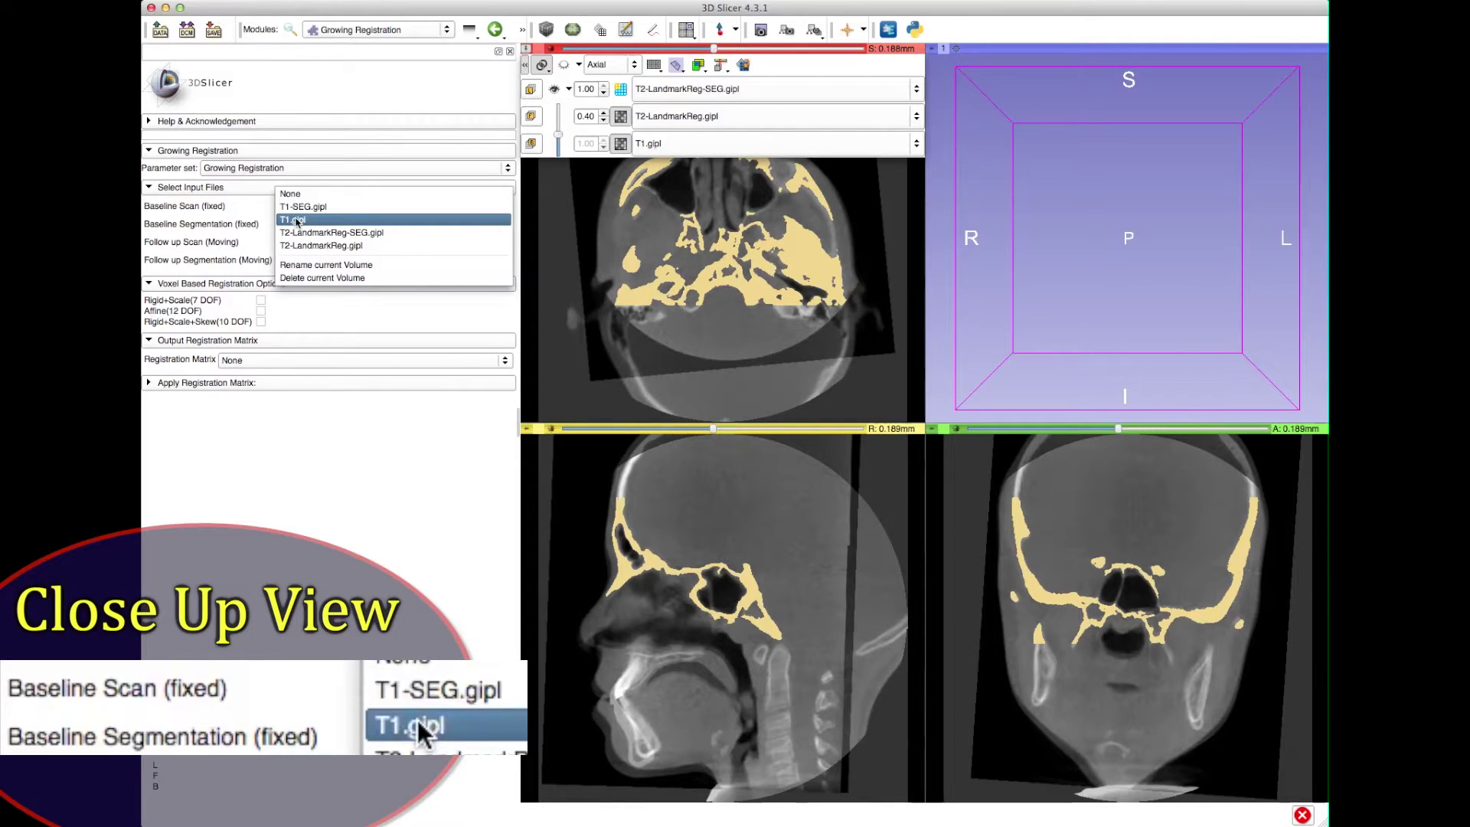
click(297, 221)
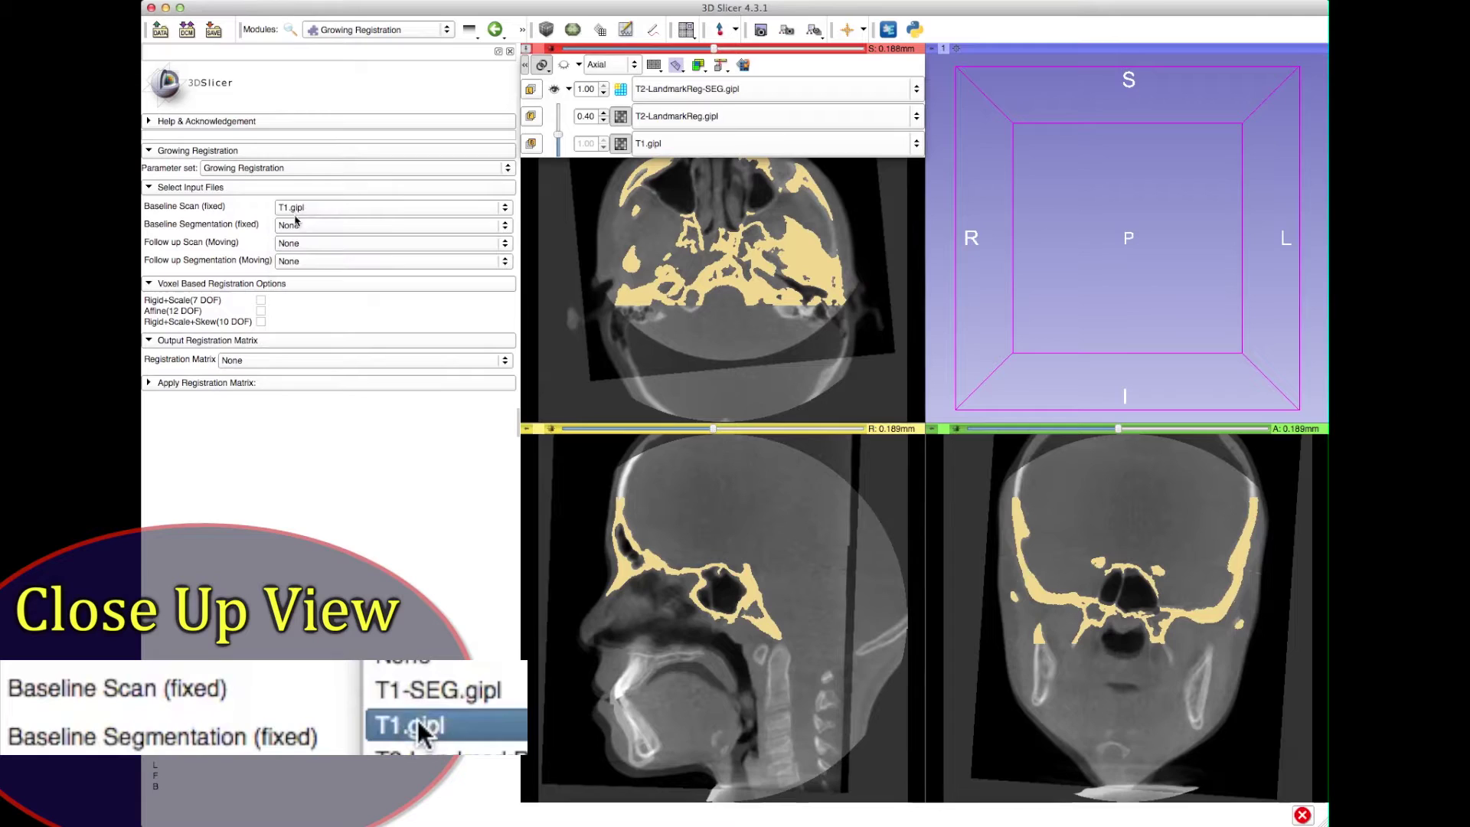
click(291, 243)
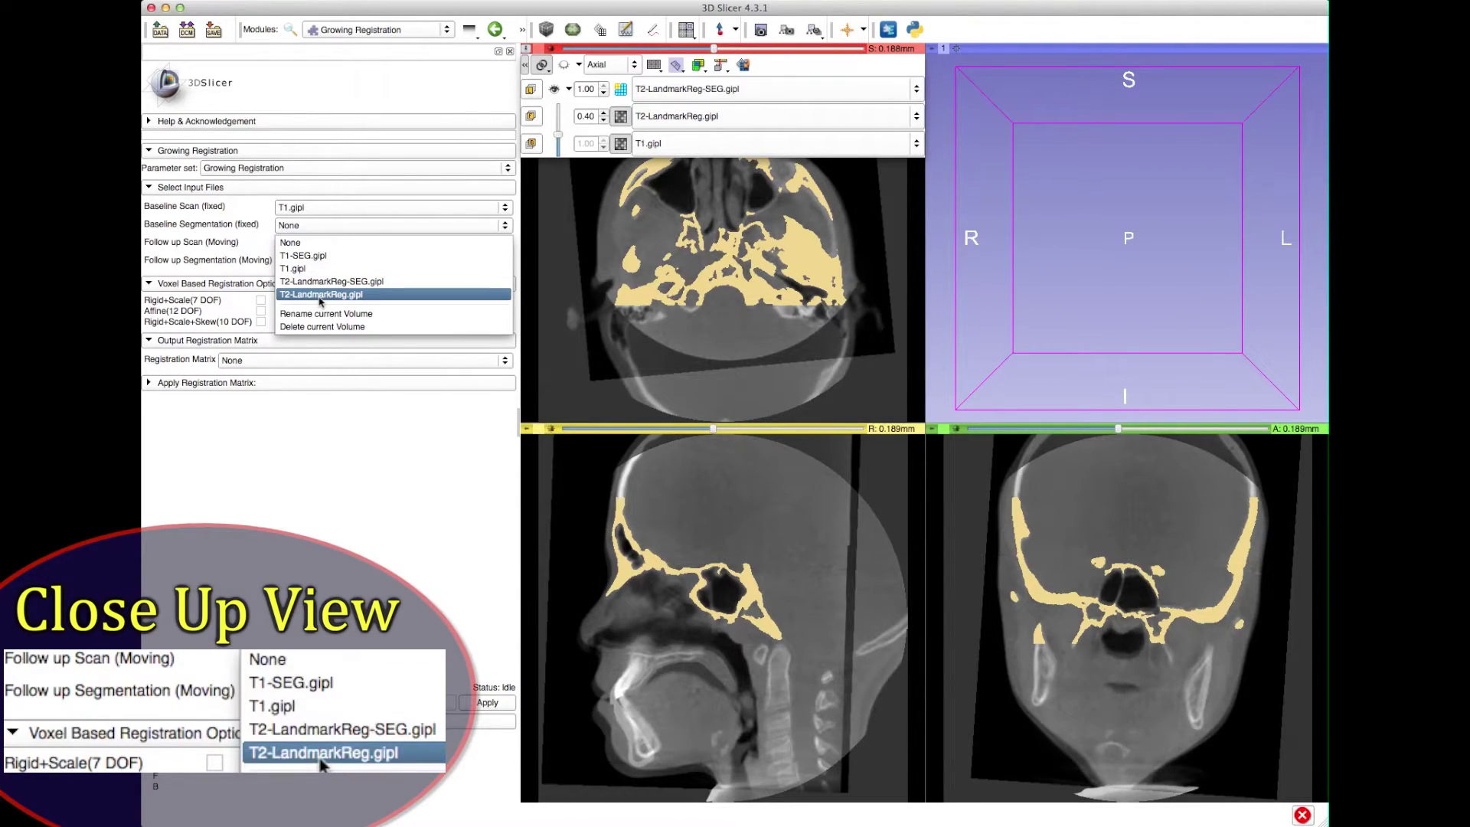
click(320, 295)
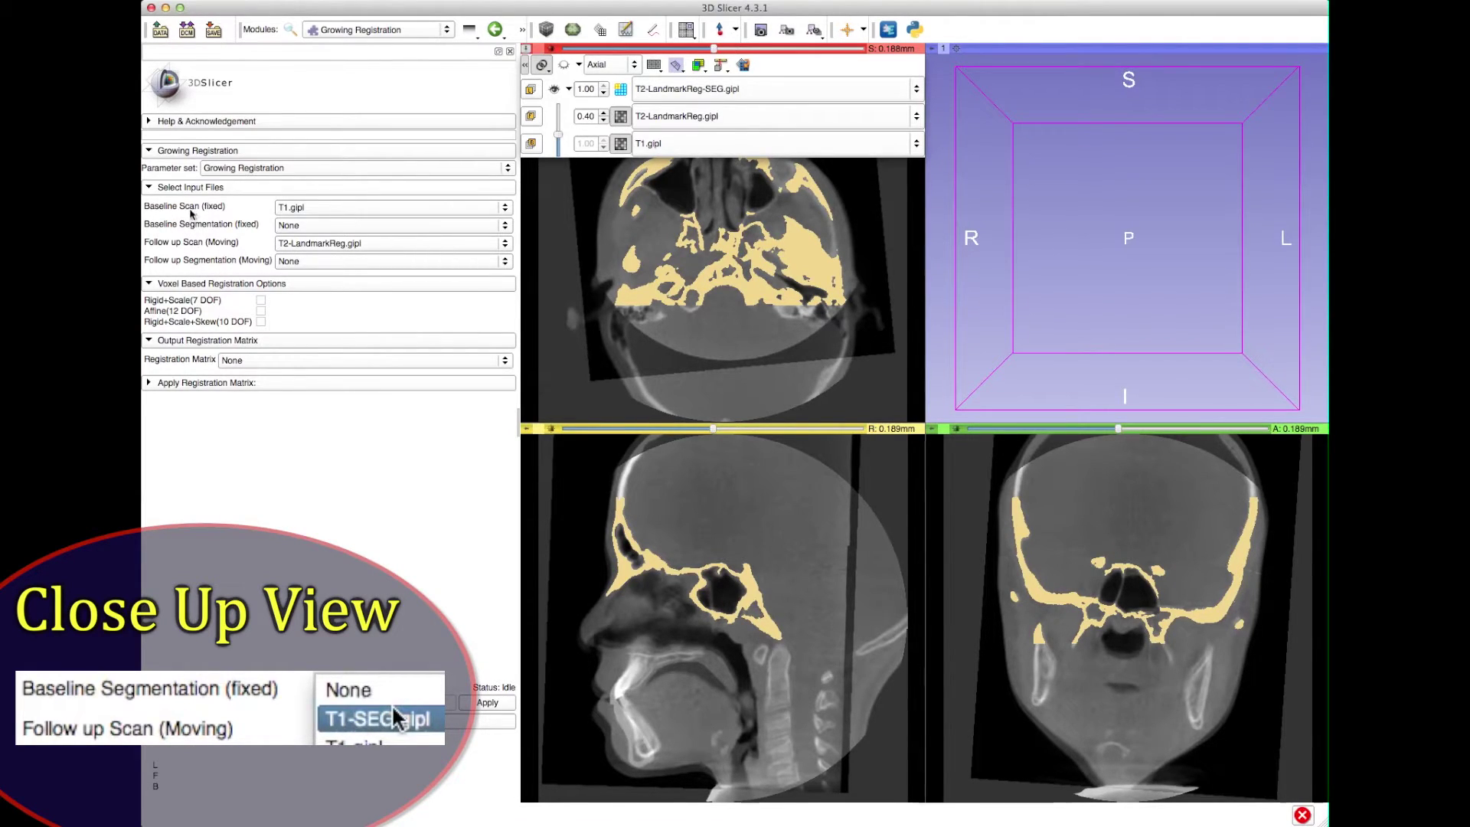
- Set T1-SEG.gipl as the fixed baseline segmentation and T2-LandmarkReg-SEG.gipl as the moving follow-up segmentation
click(309, 225)
click(309, 236)
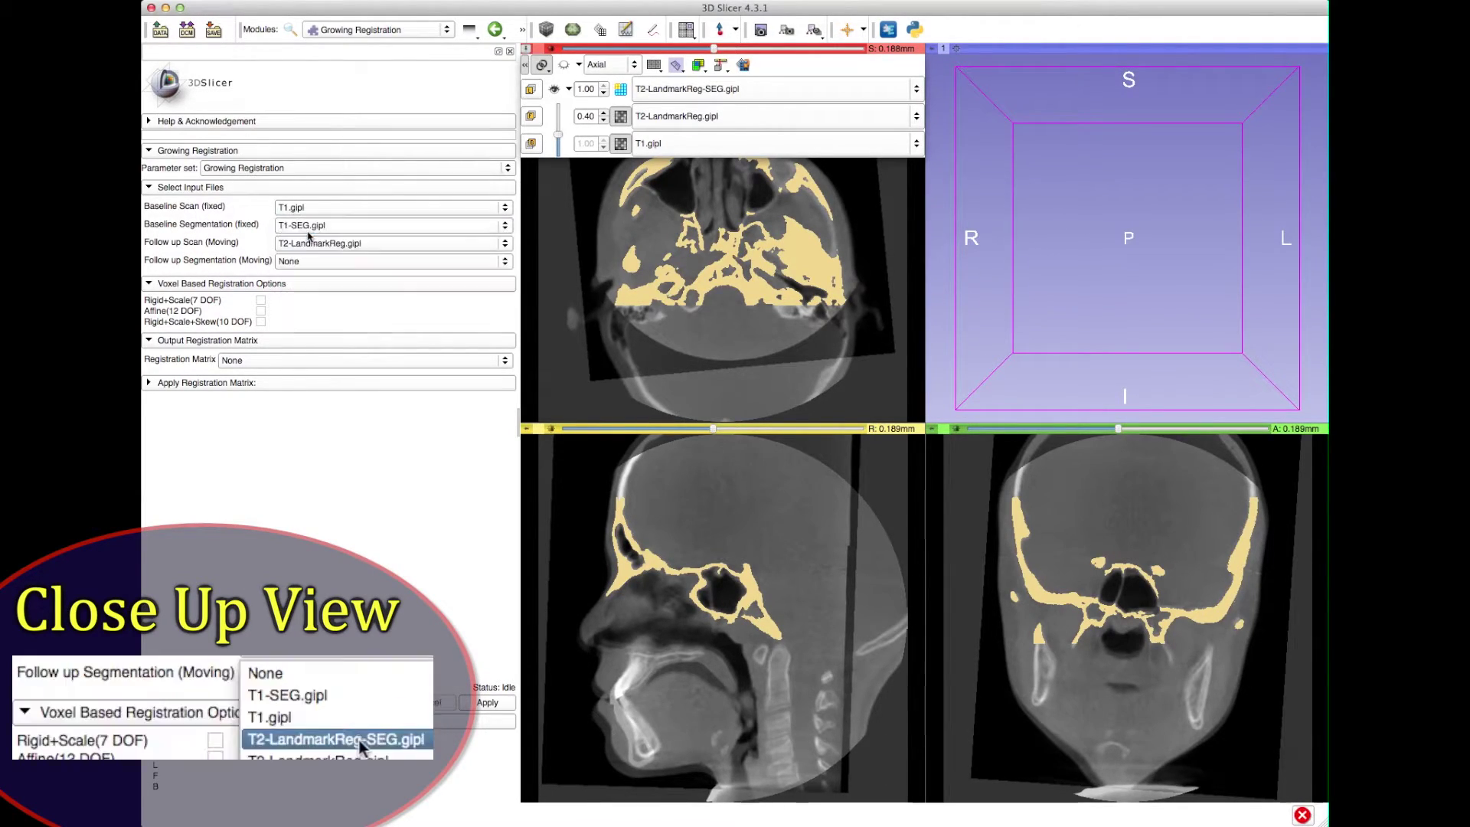
click(309, 261)
click(345, 305)
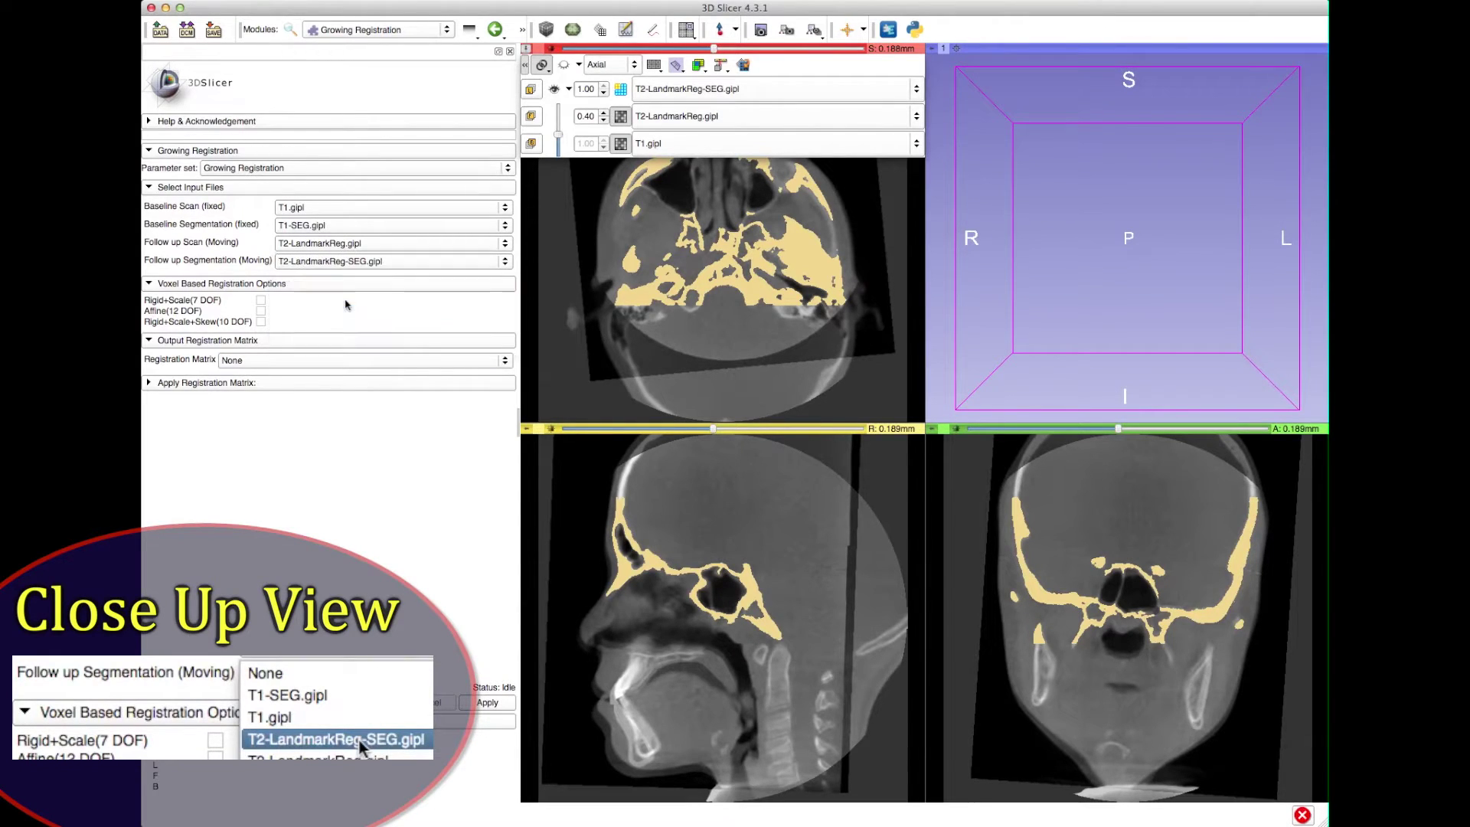
scroll(289, 260, down, 2)
click(304, 265)
click(354, 221)
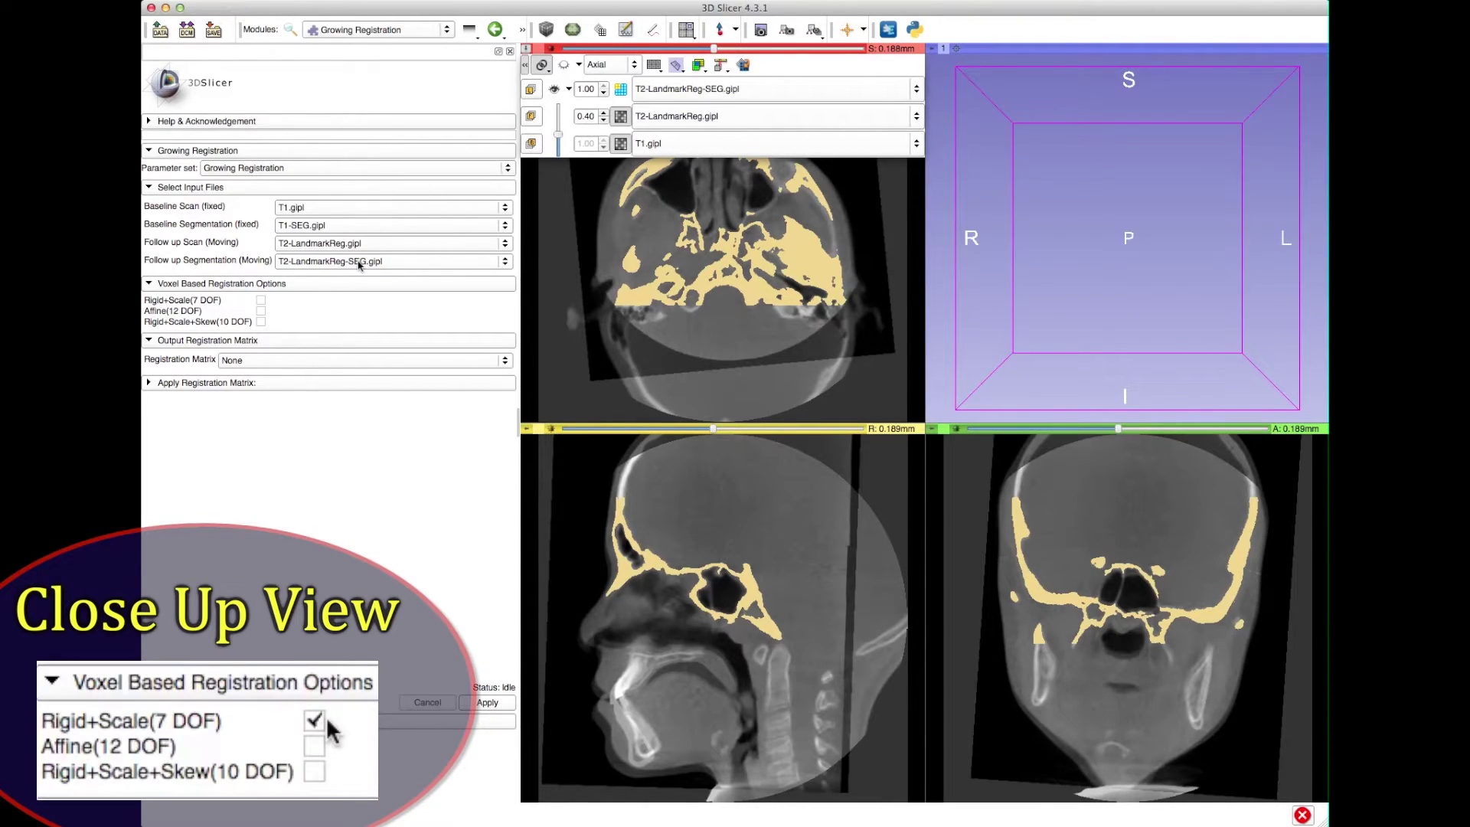
- Enable the Rigid+Scale(7 DOF) registration option and create a new linear transform as the output registration matrix
click(262, 300)
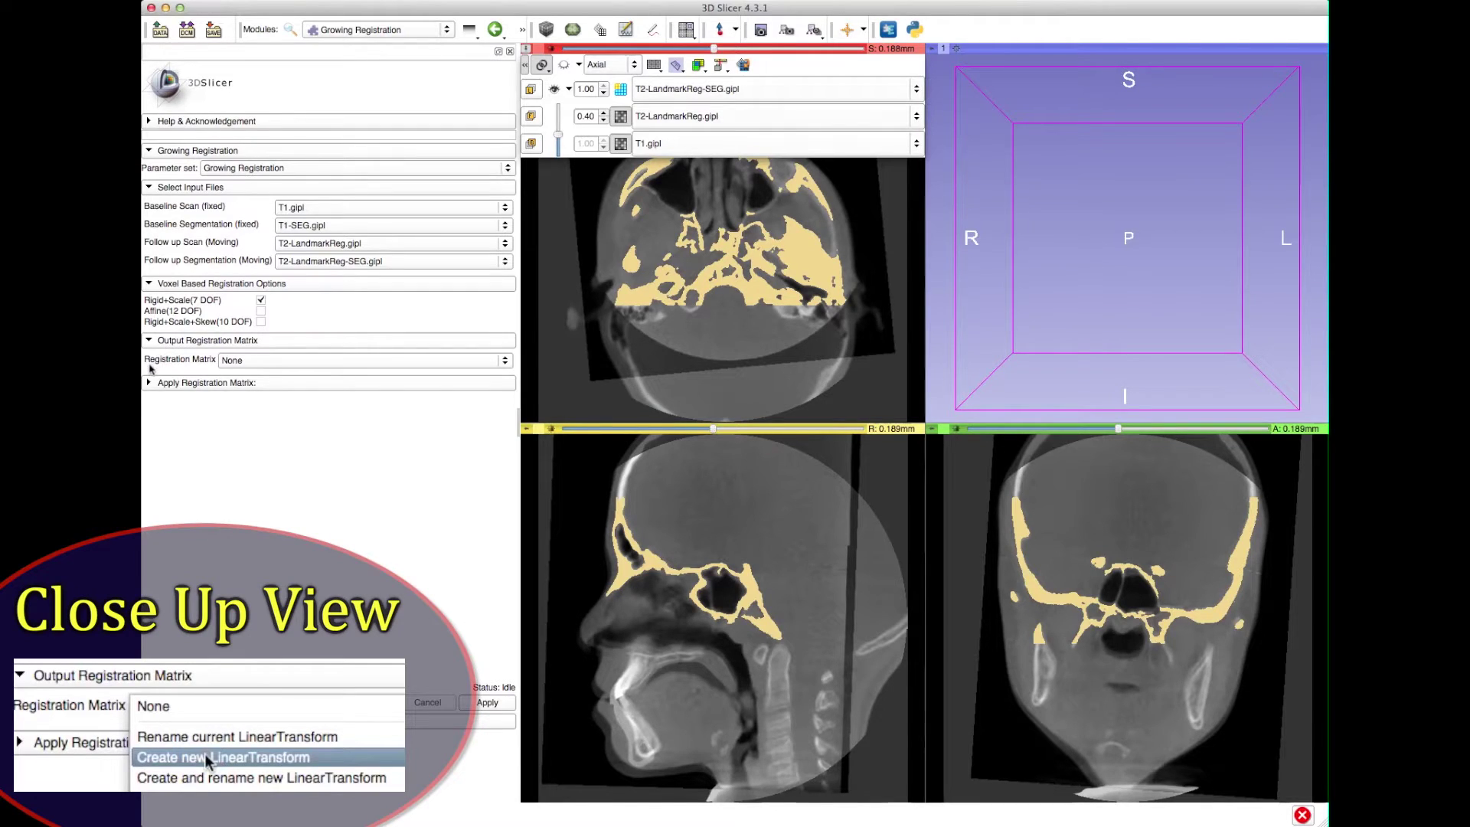
click(268, 360)
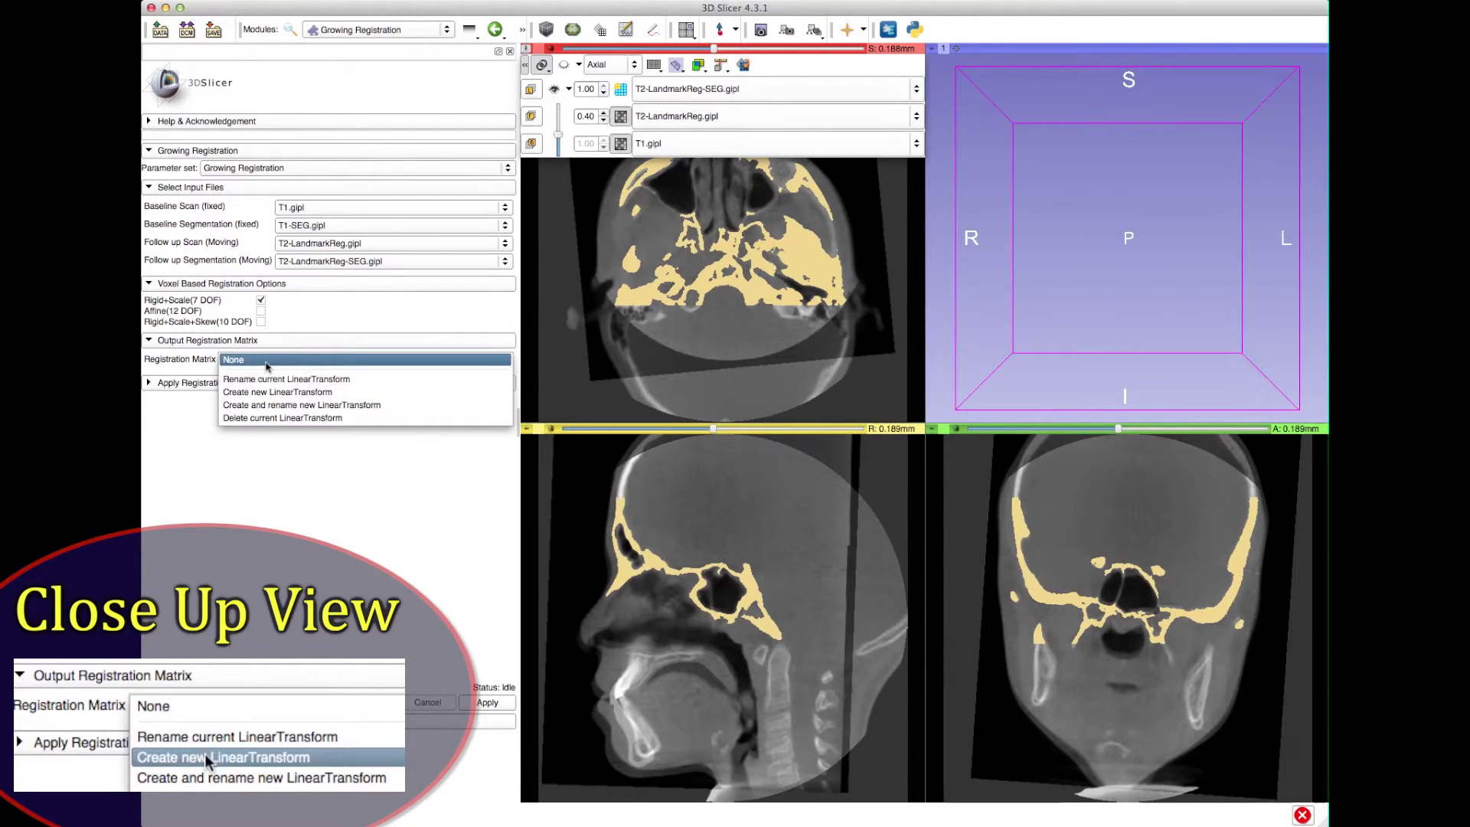
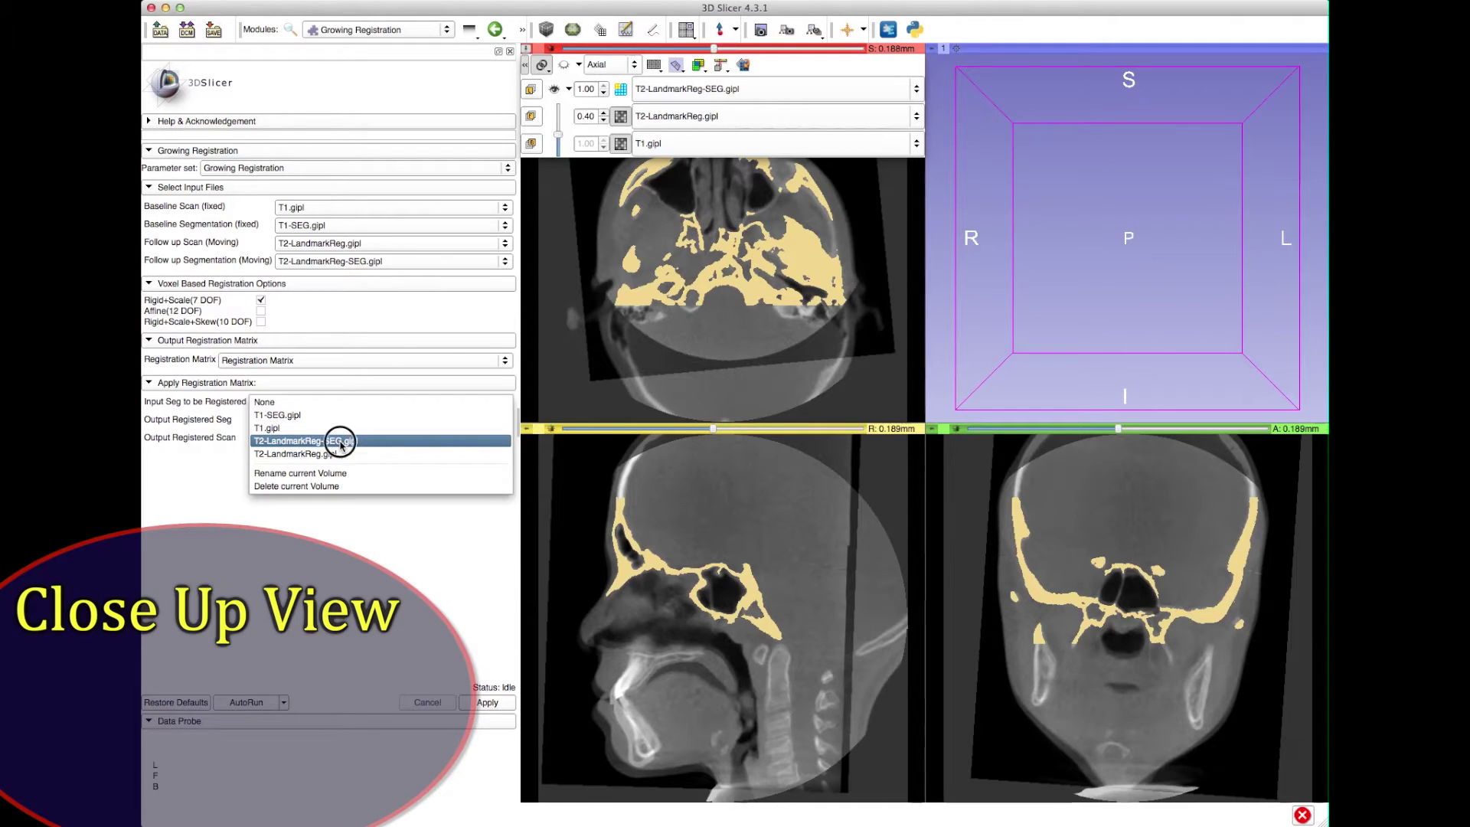
- Set T2-LandmarkReg-SEG.gipl as the segmentation to register and create a new output segmentation volume named T2-GrowingReg-SEG
click(340, 442)
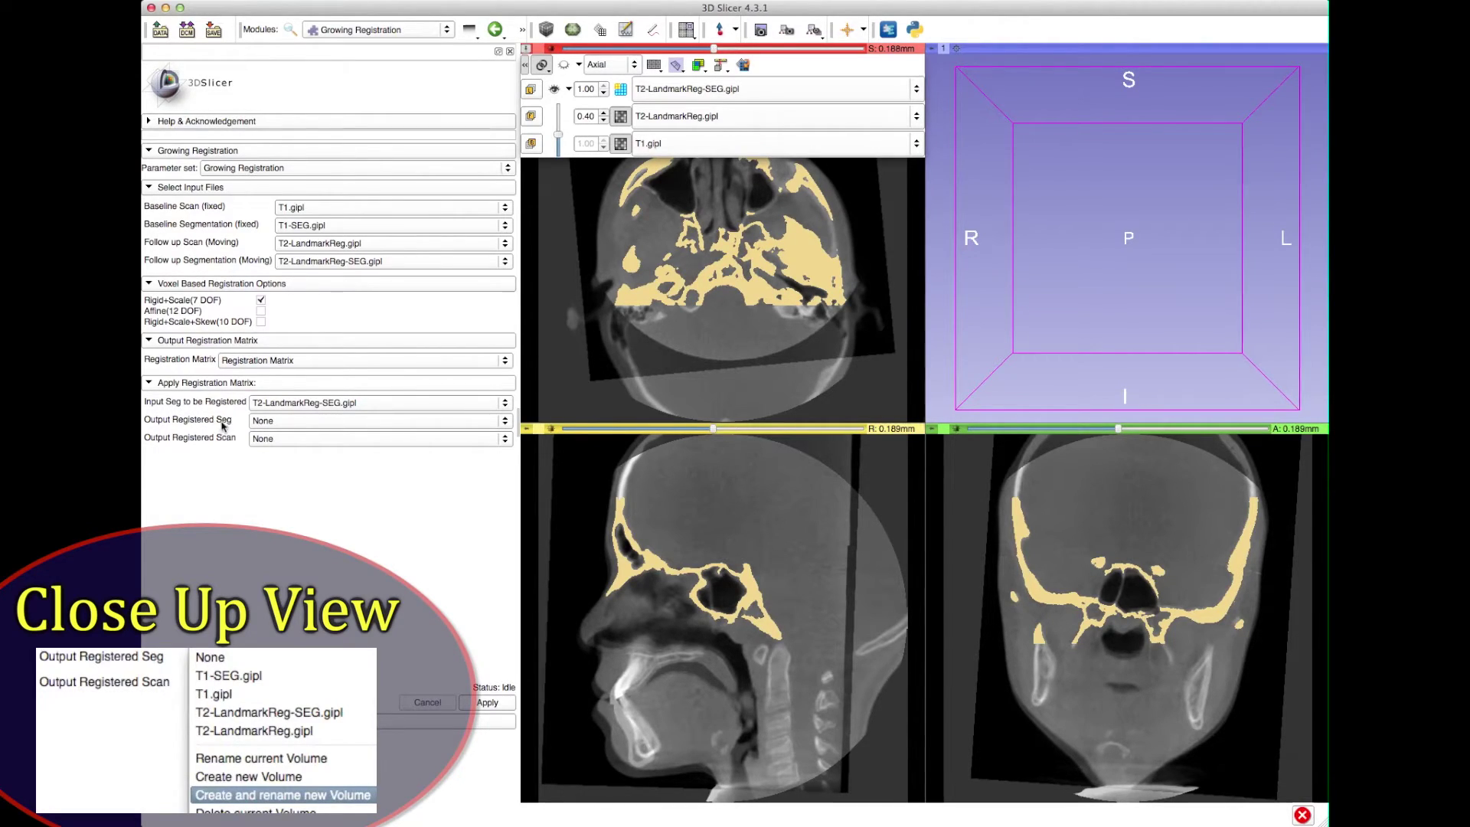
click(288, 423)
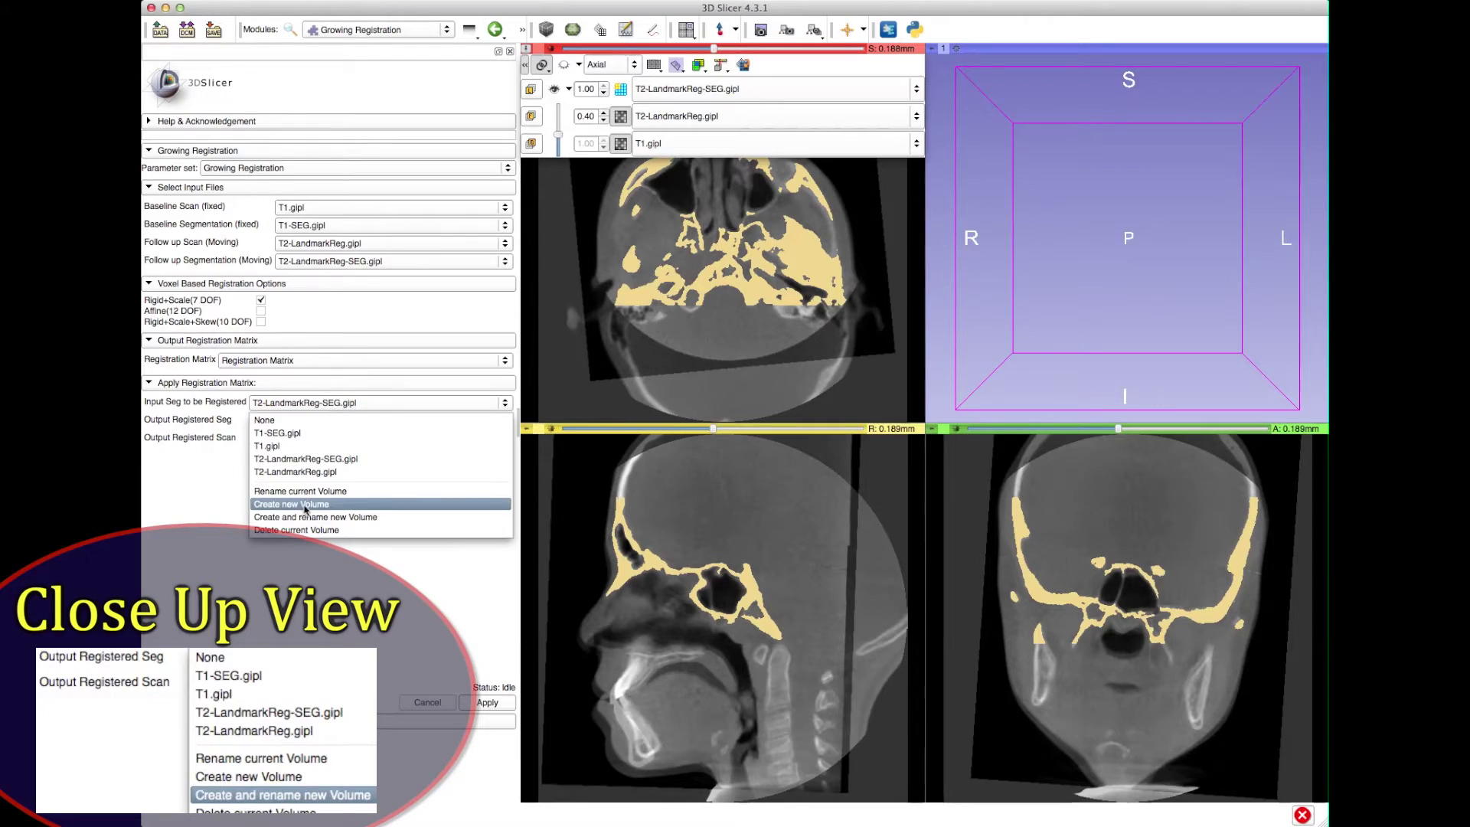
click(397, 519)
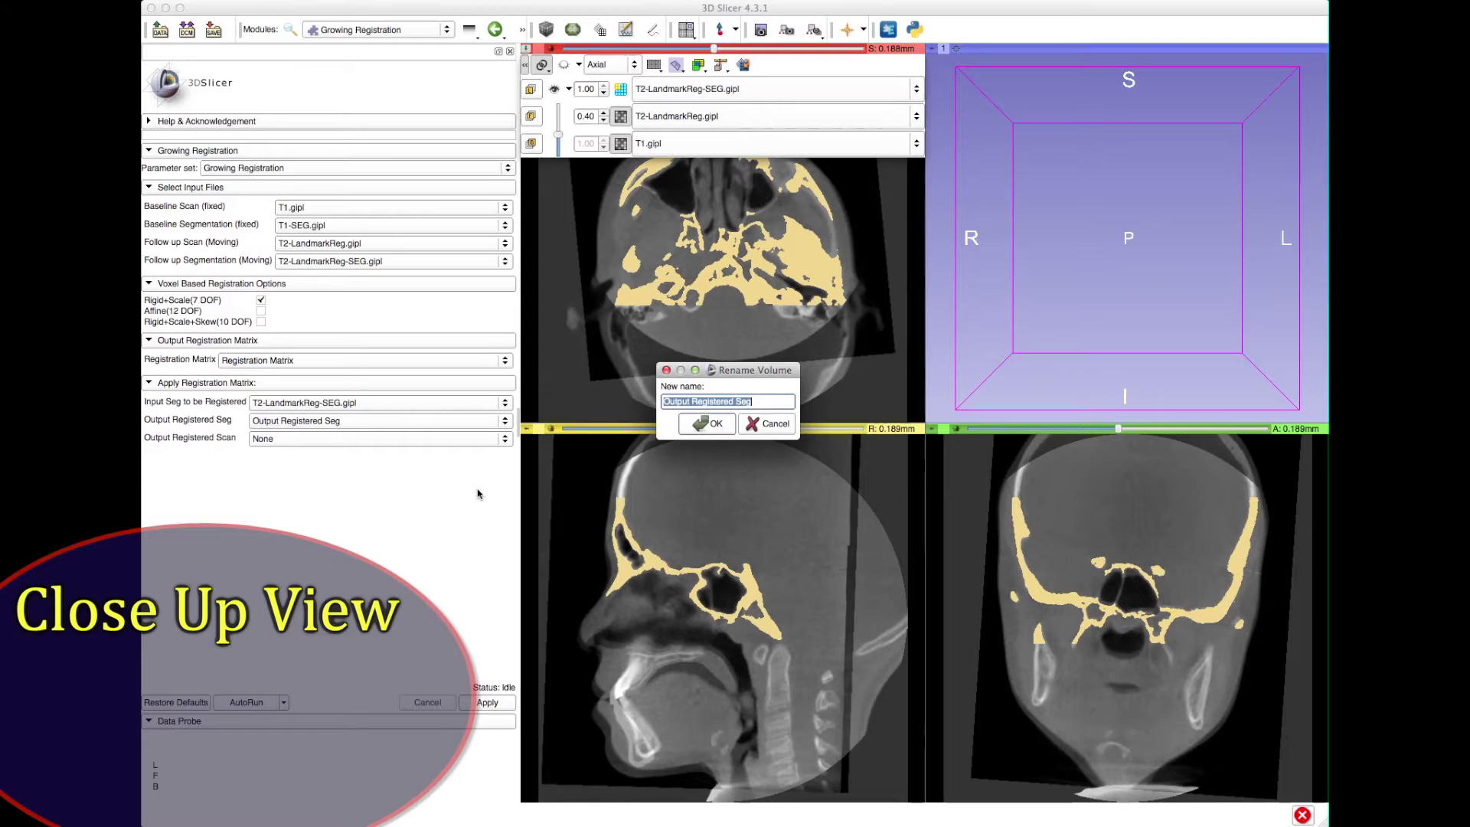
text(T2-GrowingReg-SEG)
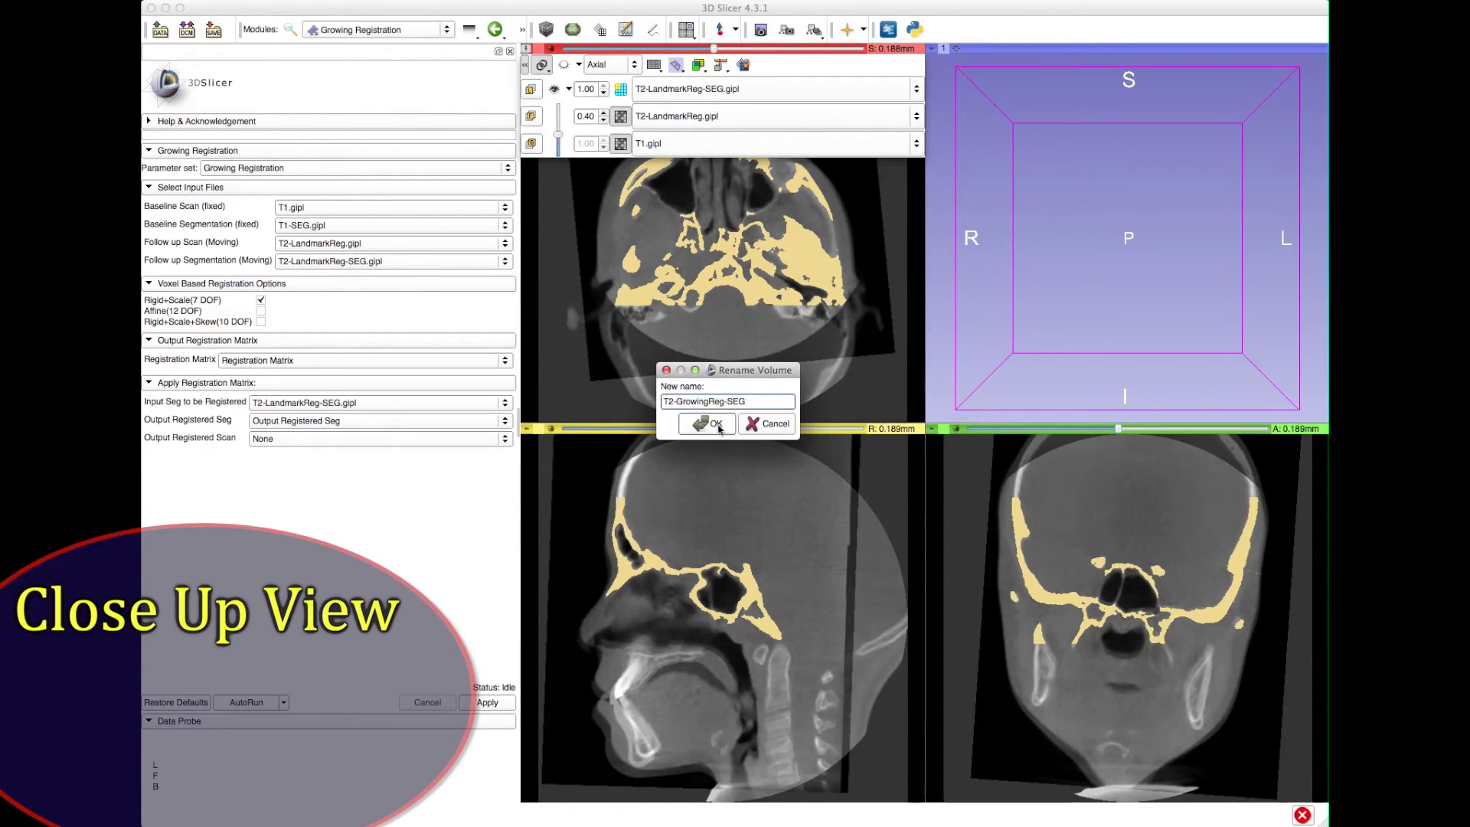
click(717, 425)
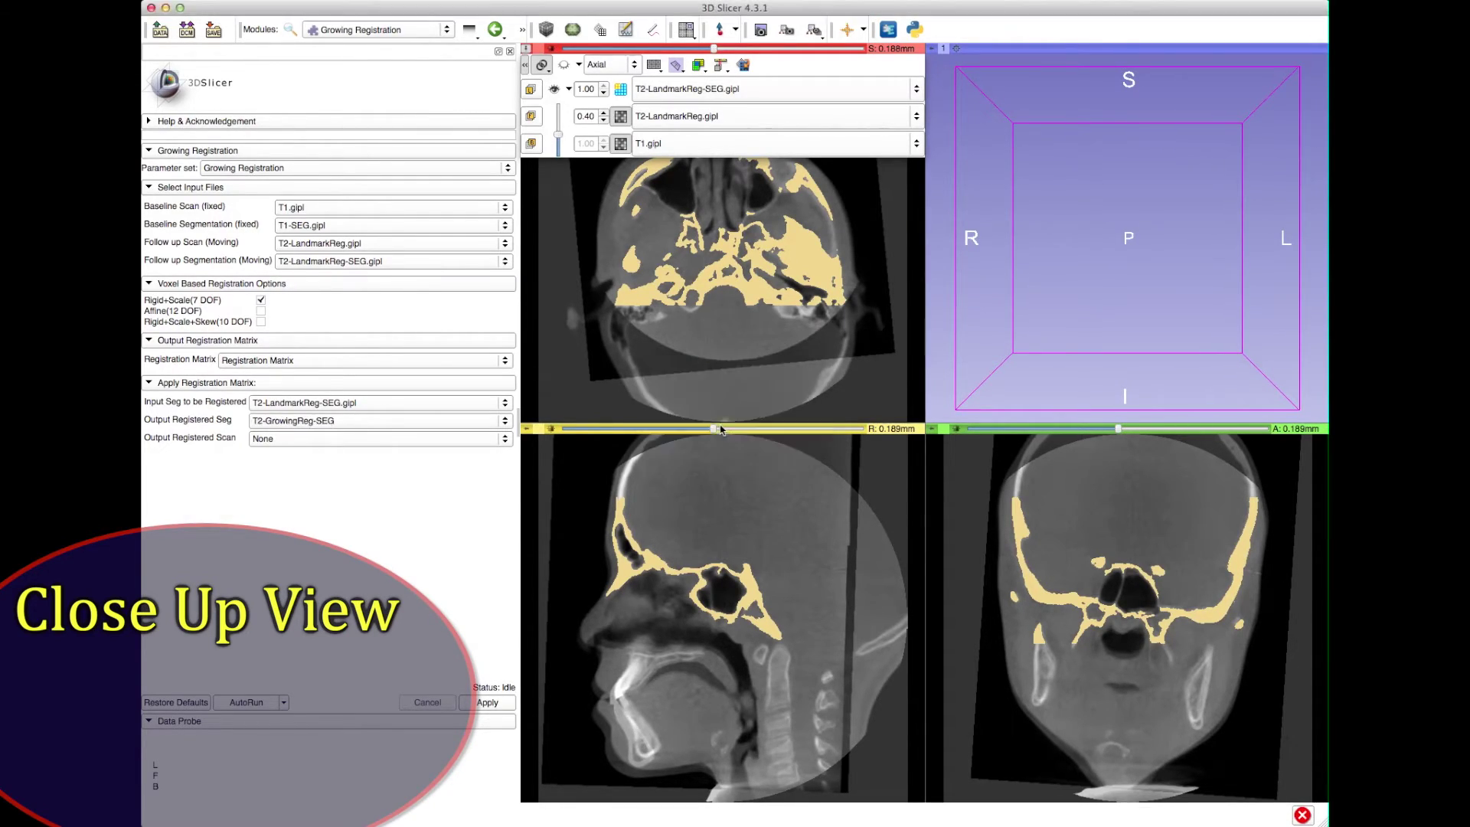
- Create a new output registered scan volume named T2-GrowingReg-Scan and run the growing registration
click(267, 438)
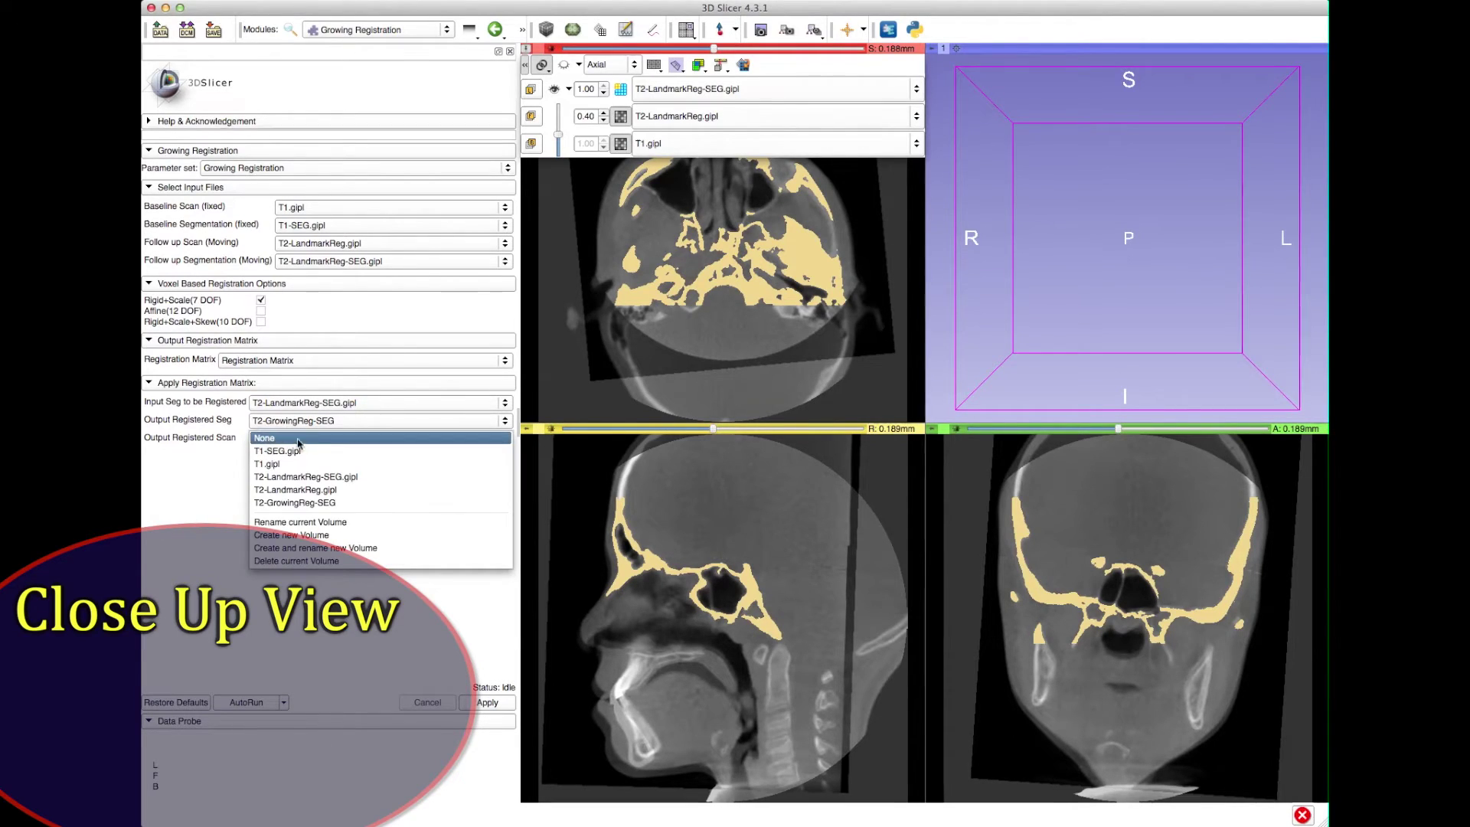
click(336, 549)
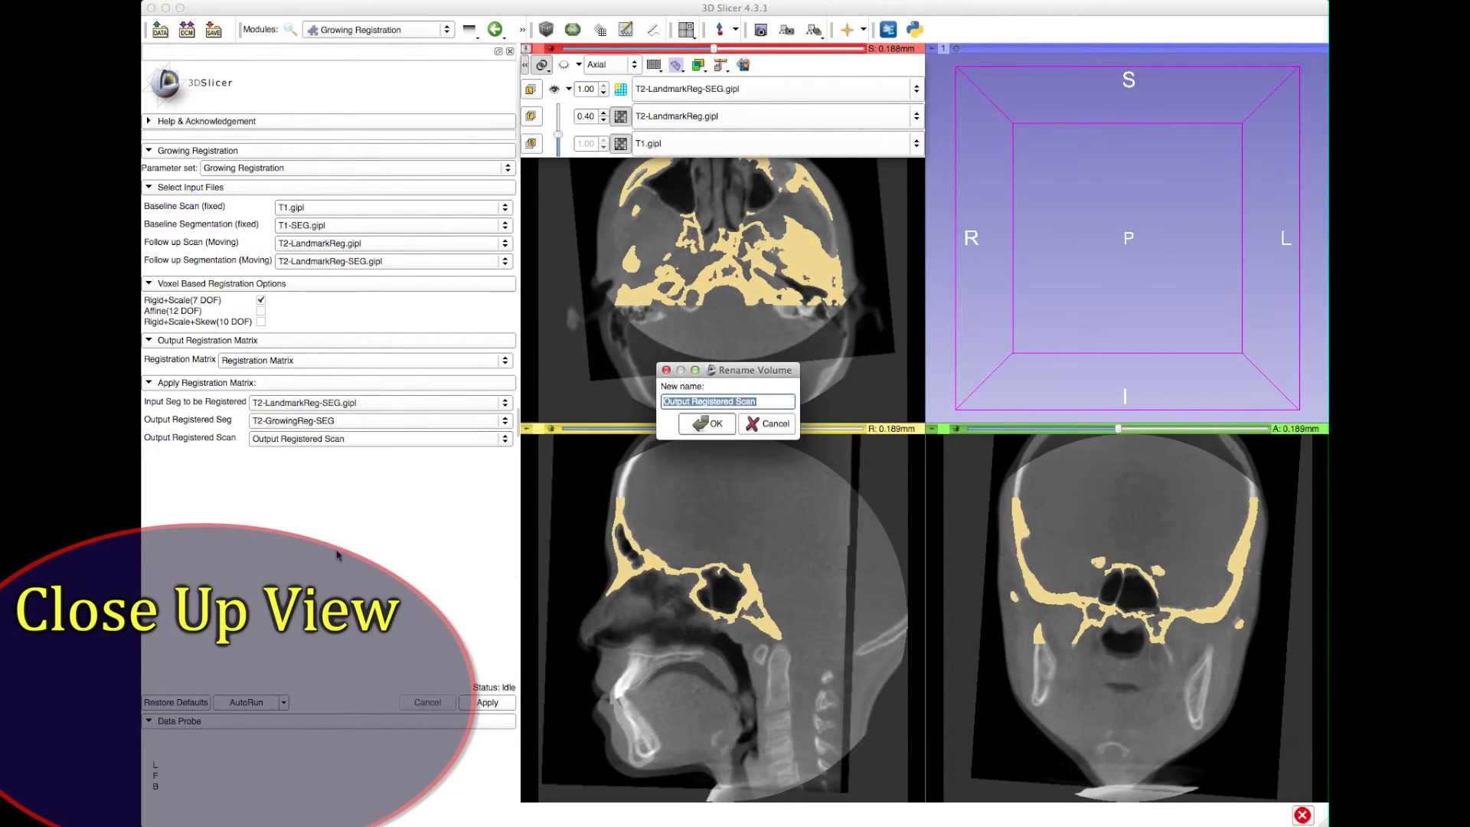
text(T2-GrowingReg-S)
click(714, 425)
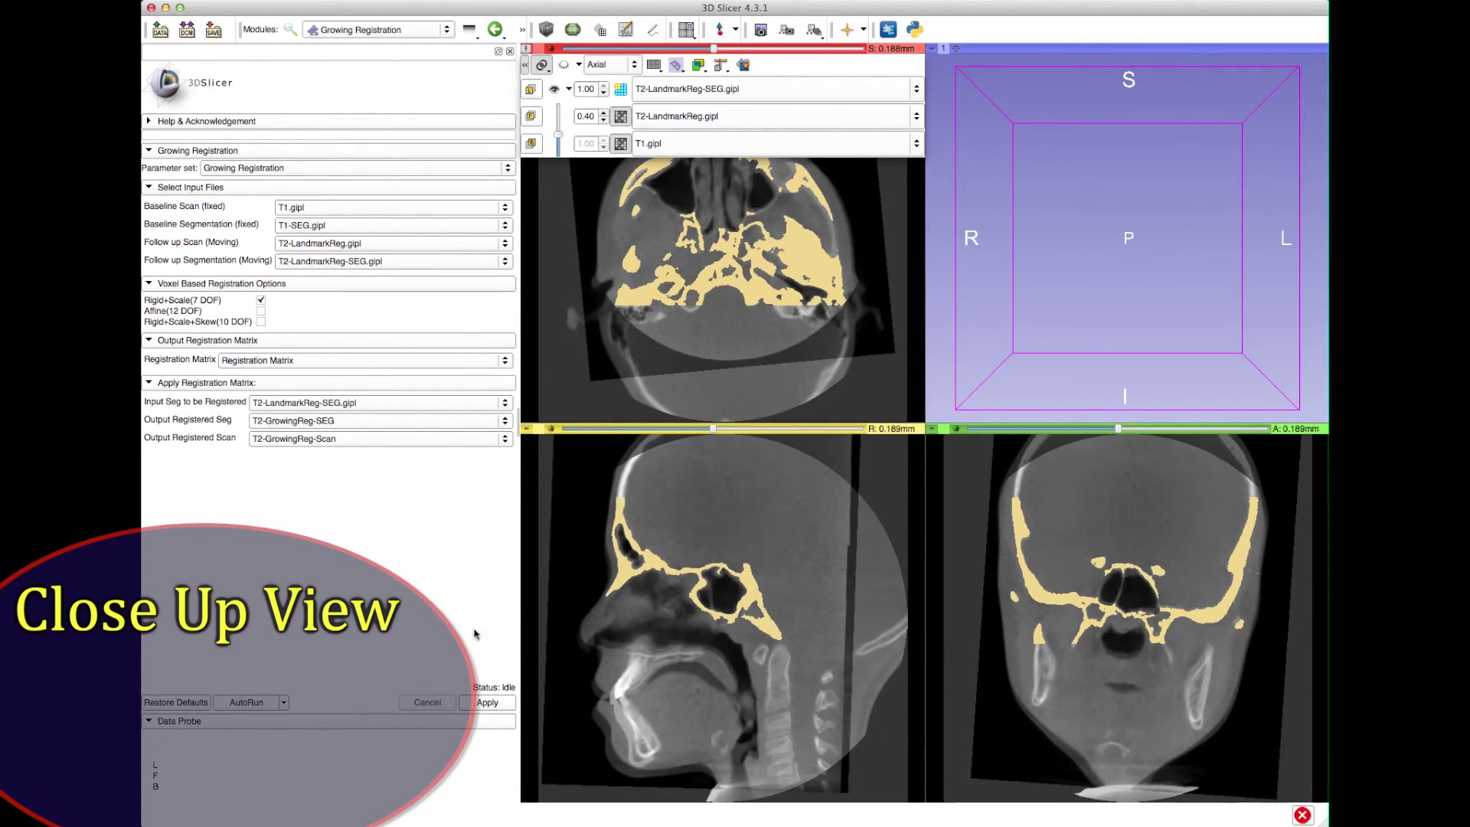
click(486, 702)
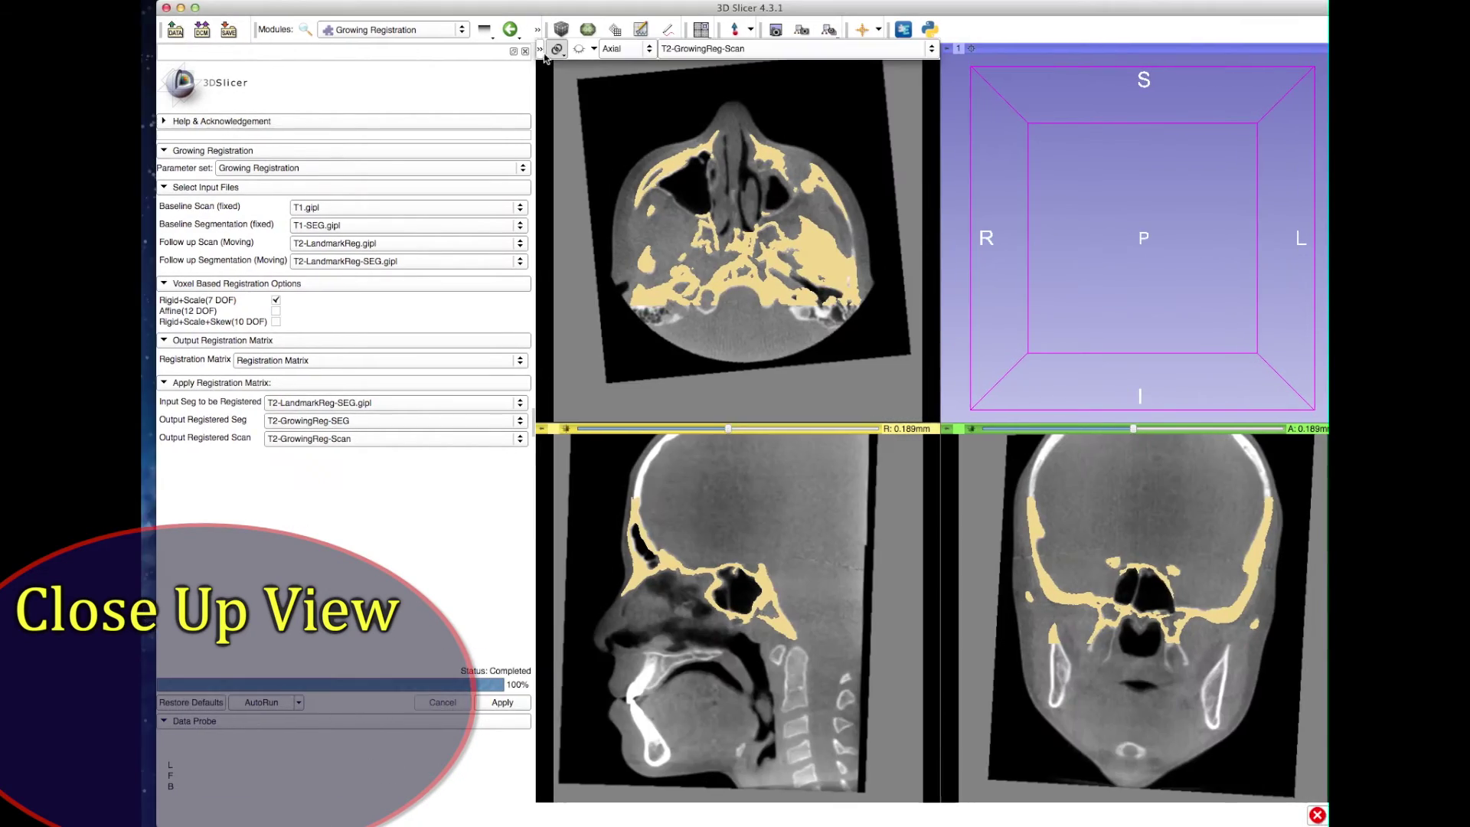
- Remove the segmentation overlay from the slice views and overlay T1.gipl on T2-GrowingReg-Scan at 0.50 opacity
click(542, 50)
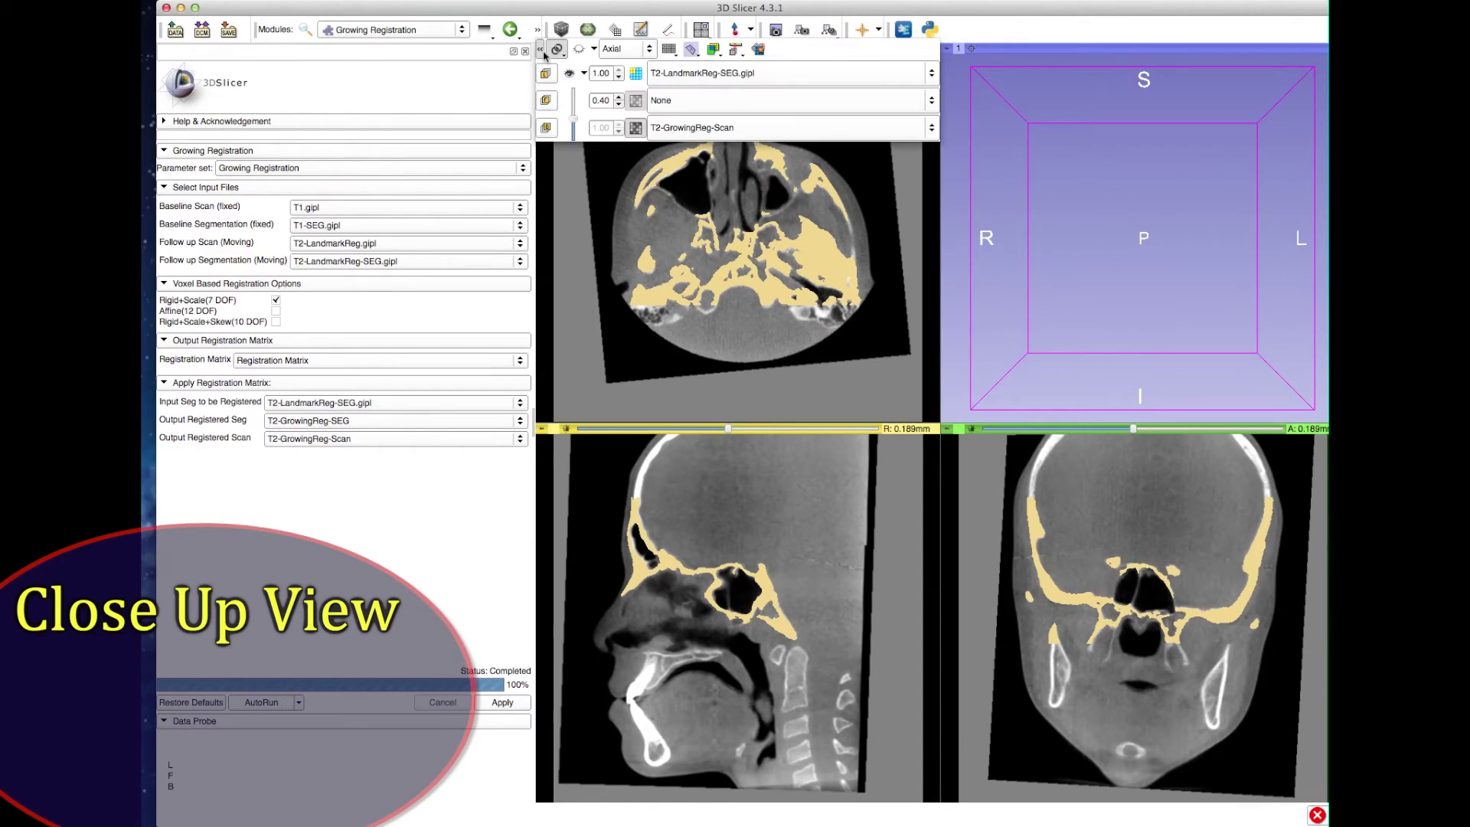
click(718, 77)
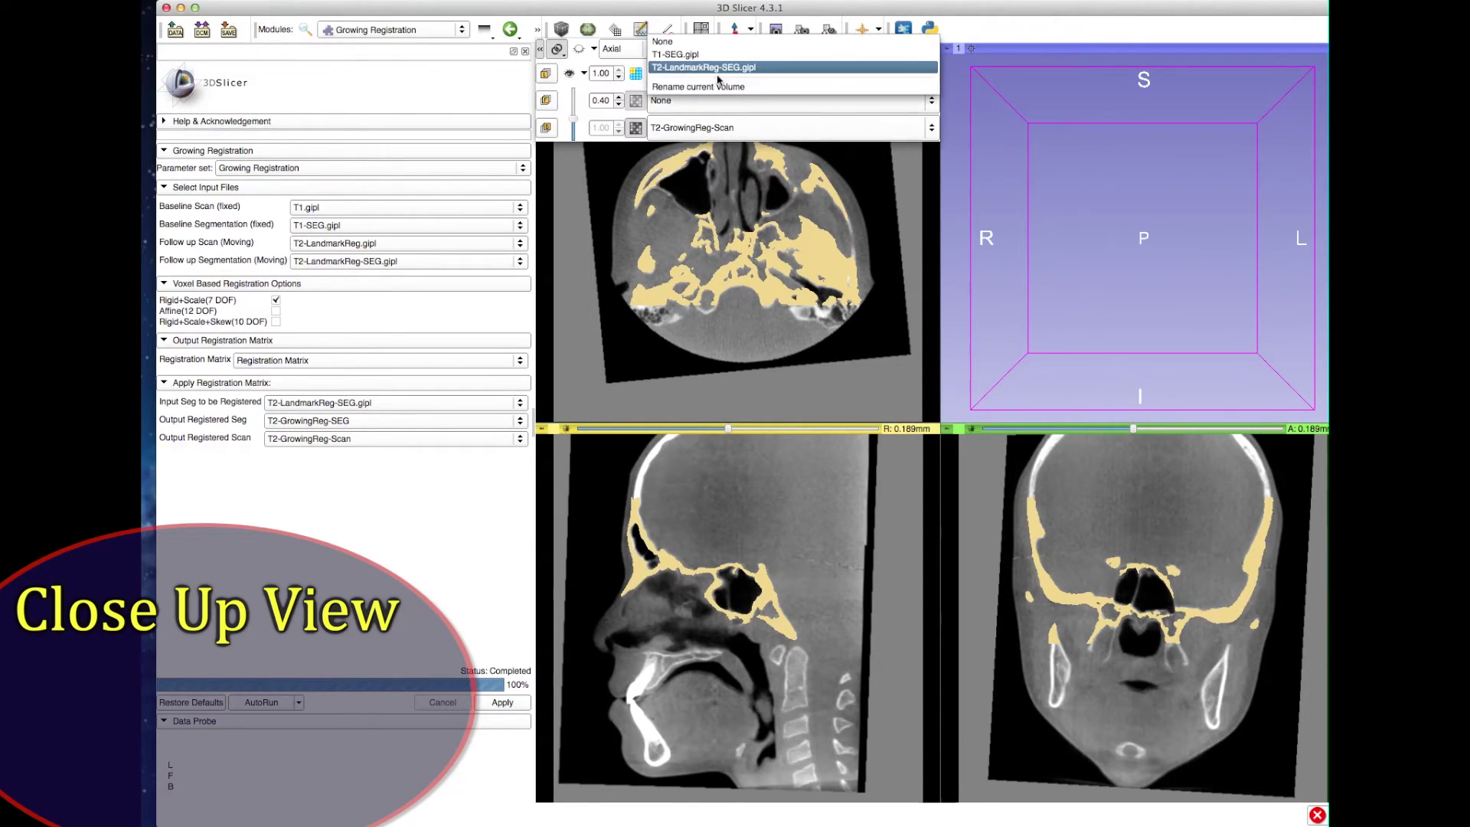
click(691, 50)
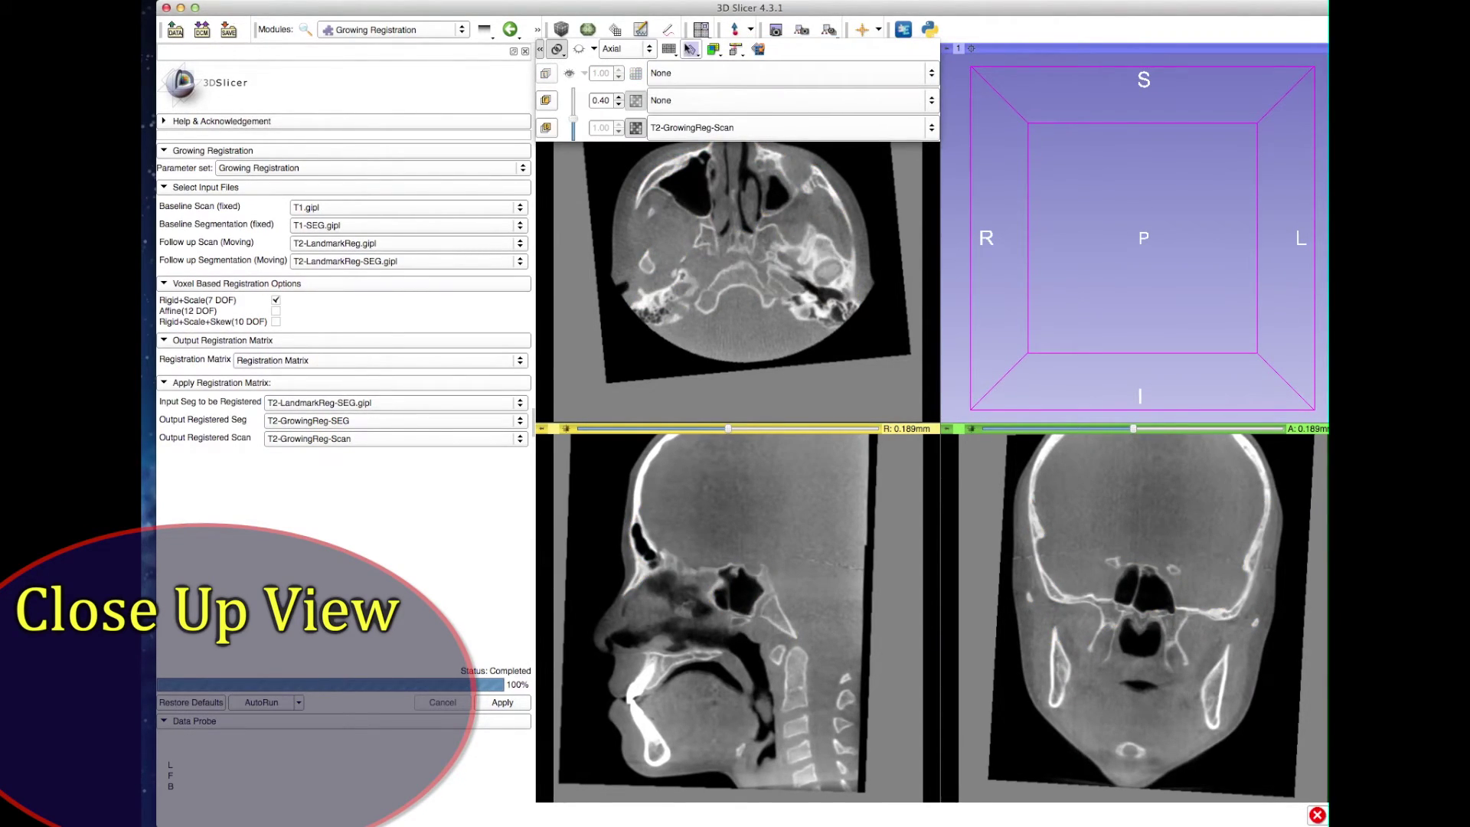
click(701, 101)
click(698, 105)
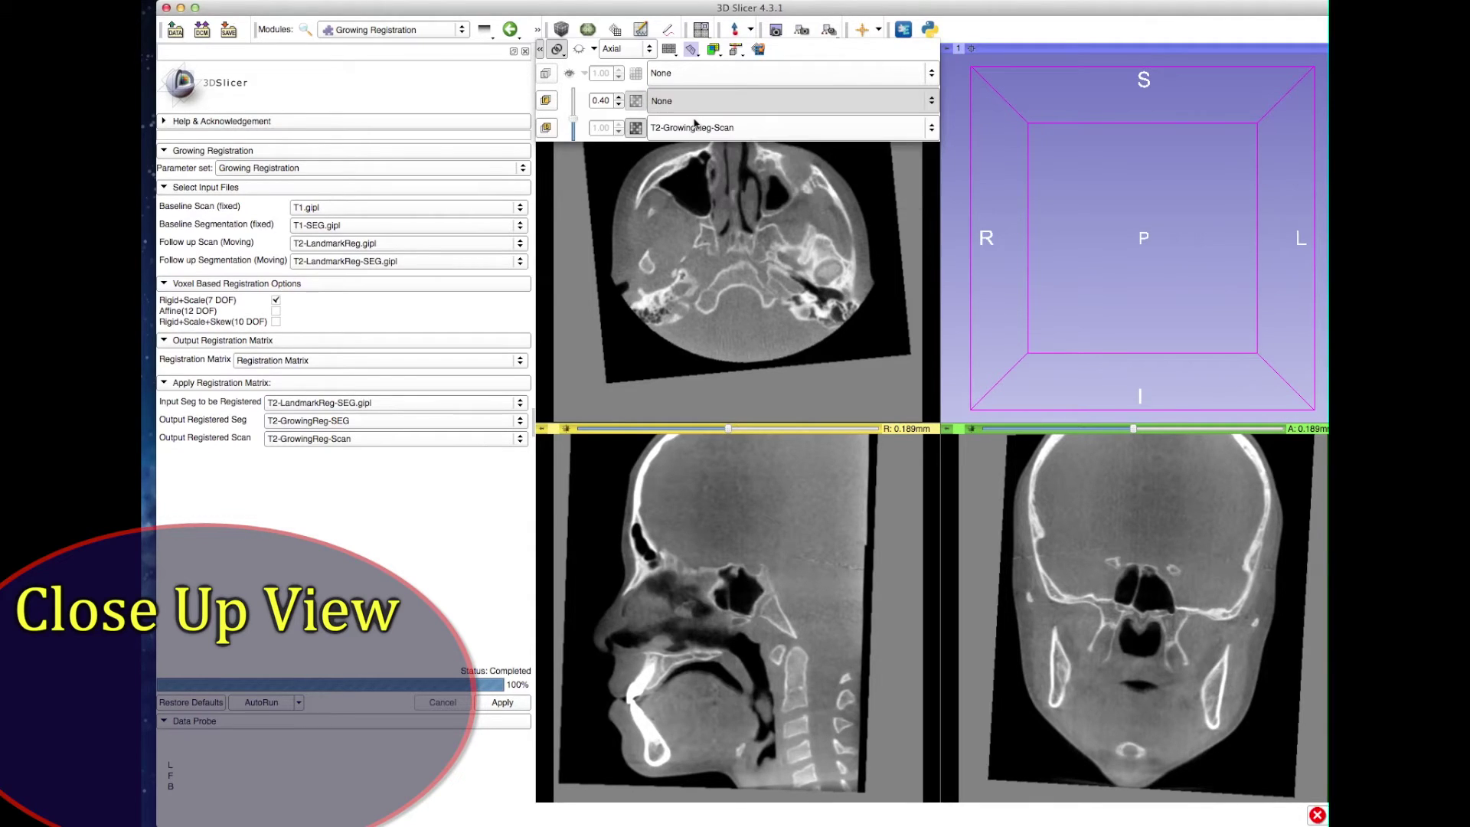
drag(574, 119, 573, 100)
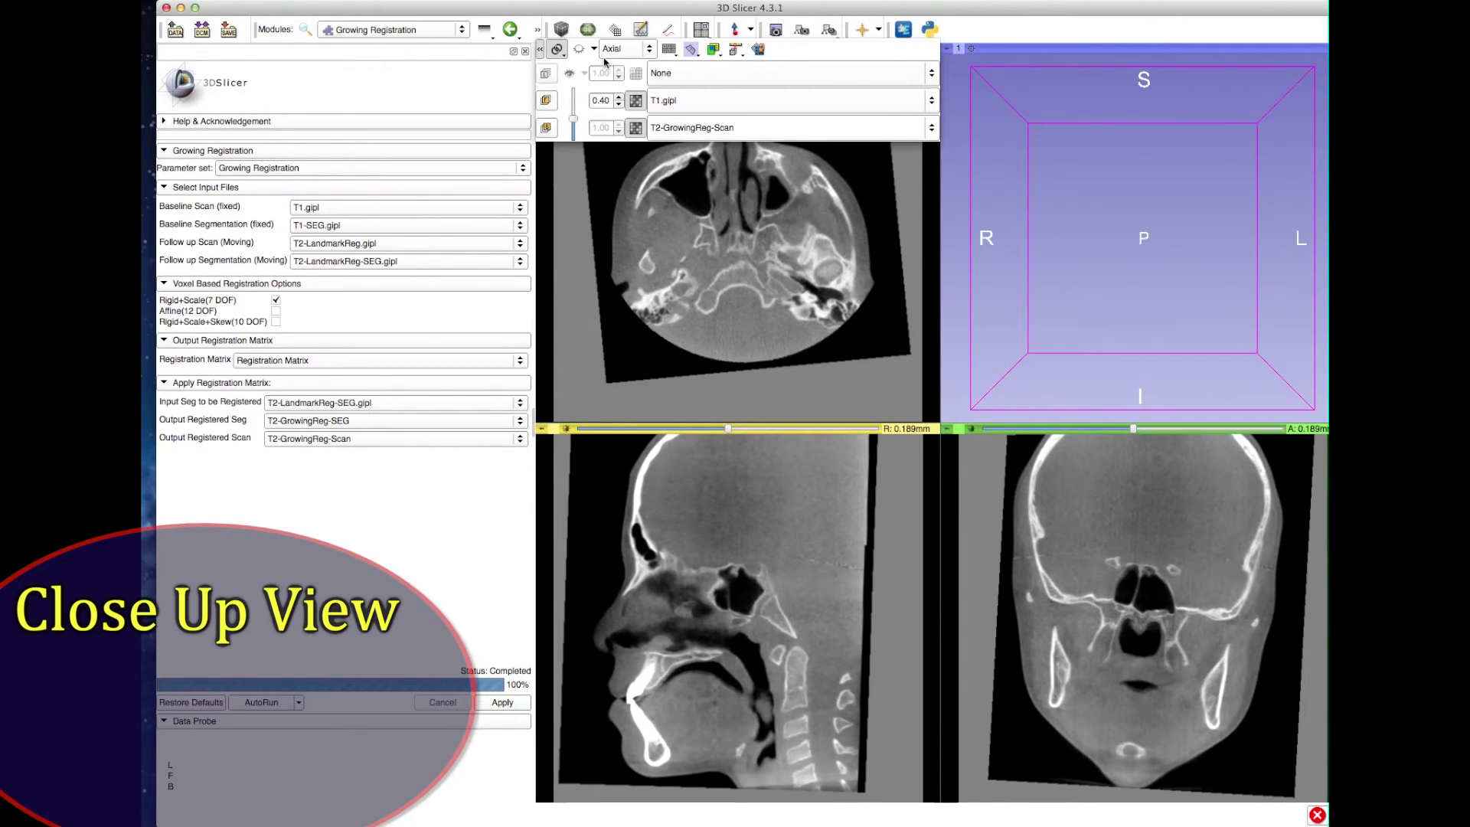
drag(725, 9, 710, 9)
mouse_move(562, 105)
mouse_down()
mouse_move(558, 138)
mouse_move(558, 100)
mouse_move(560, 115)
mouse_up()
- Compare T2-LandmarkReg.gipl with T2-GrowingReg-Scan by making it the foreground and fading between the two scans
click(687, 109)
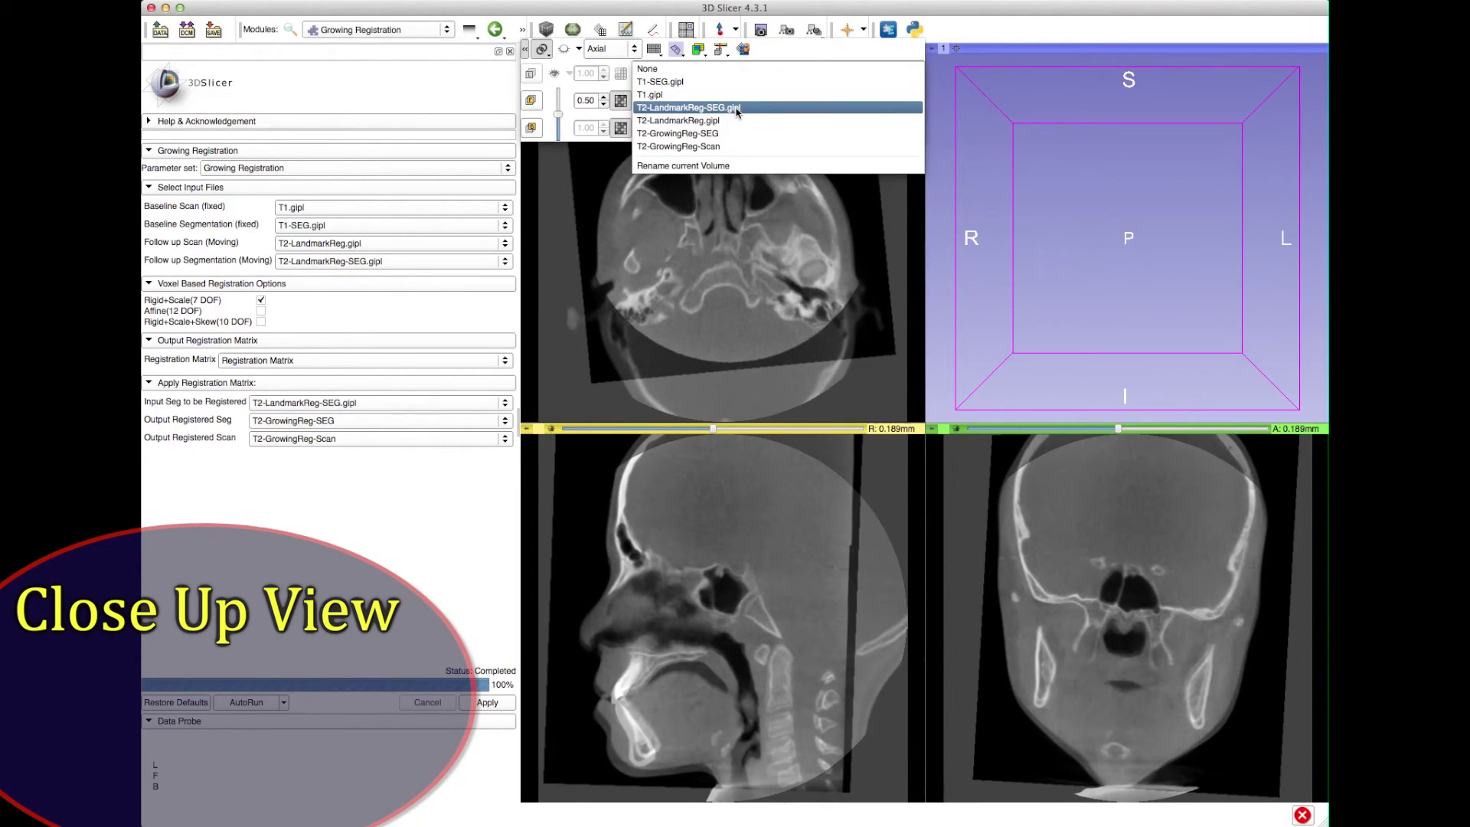
click(731, 121)
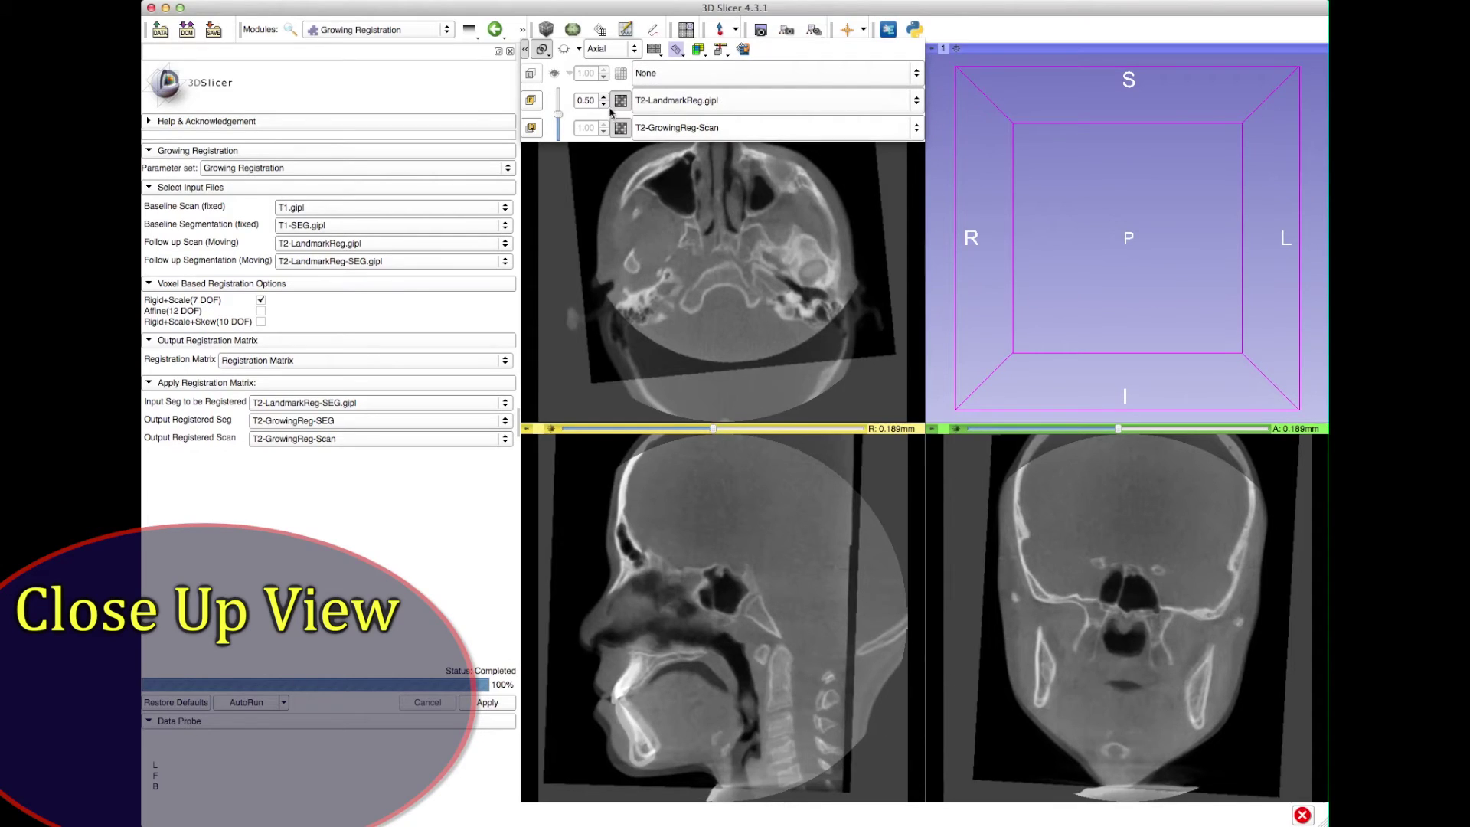
click(559, 123)
mouse_move(559, 123)
mouse_down()
mouse_move(557, 138)
mouse_move(555, 90)
mouse_move(558, 112)
mouse_up()
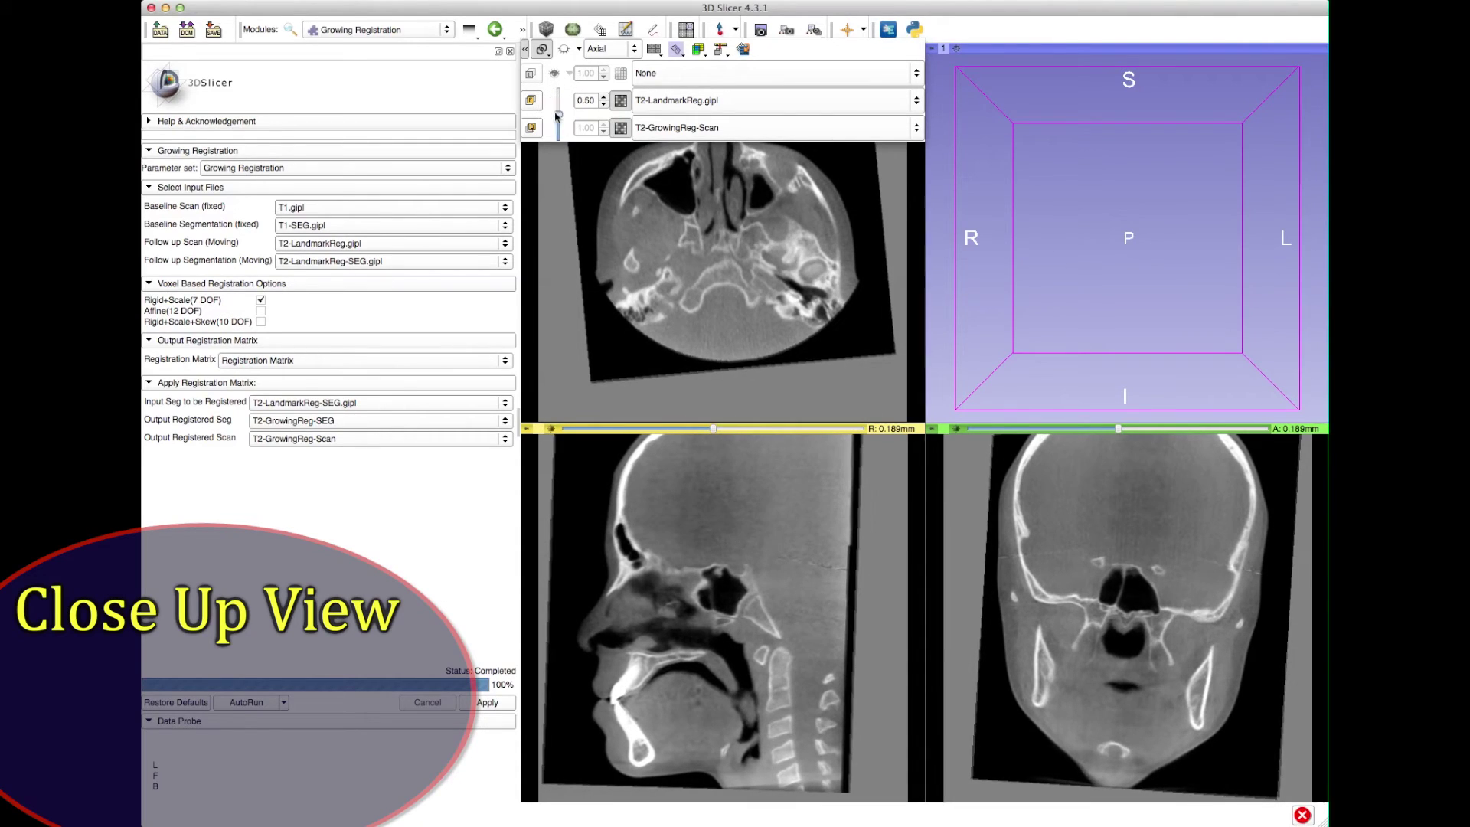
- Restore T1.gipl as the foreground and fade between it and T2-GrowingReg-Scan to check their alignment
click(685, 100)
click(678, 75)
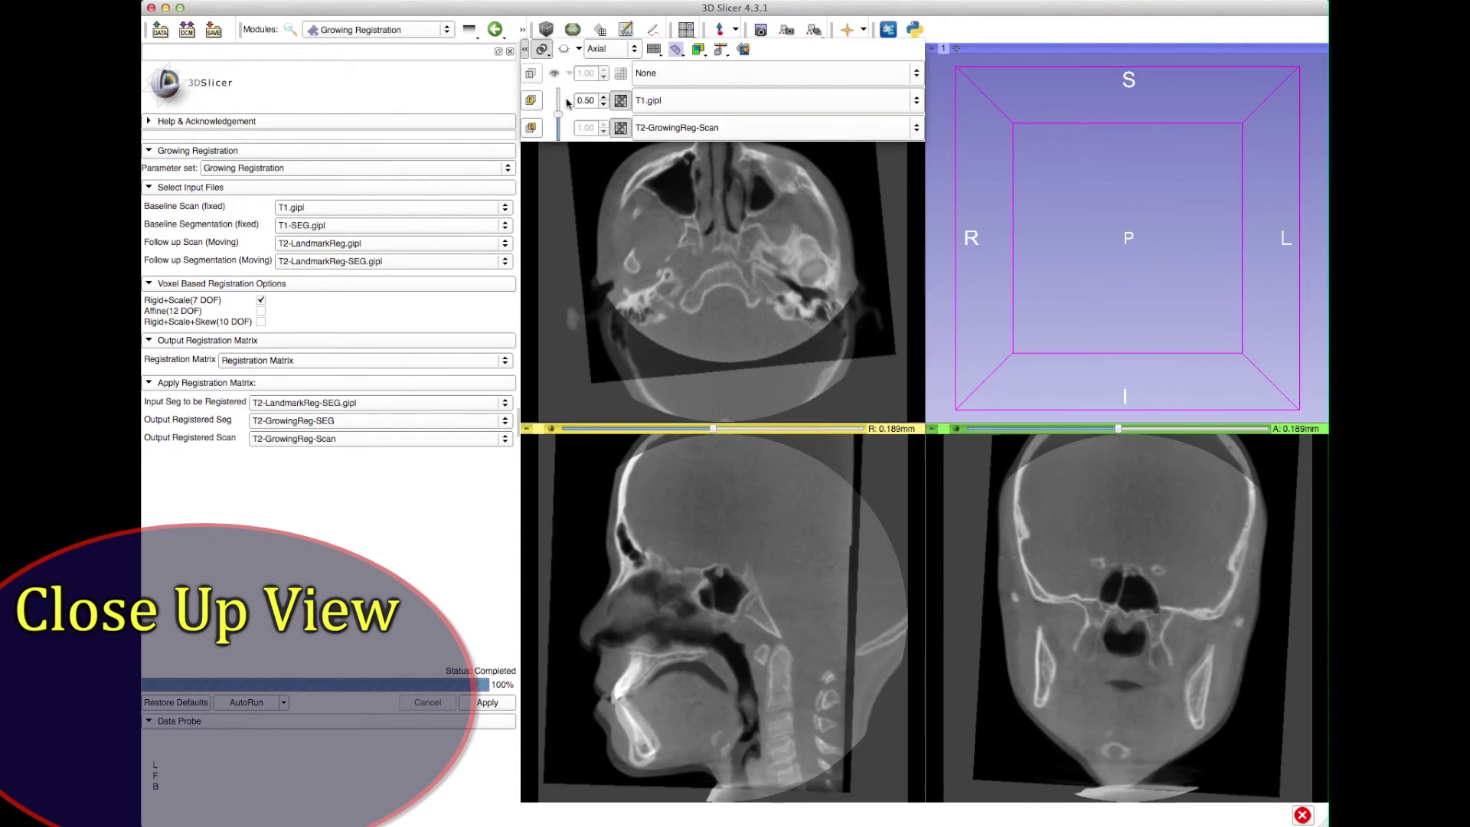
mouse_move(558, 115)
mouse_down()
mouse_move(558, 138)
mouse_move(556, 93)
mouse_move(558, 112)
mouse_up()
- Compare T1.gipl against T2-LandmarkReg.gipl, then against T2-GrowingReg-Scan as the background with foreground opacity 0.60
click(720, 127)
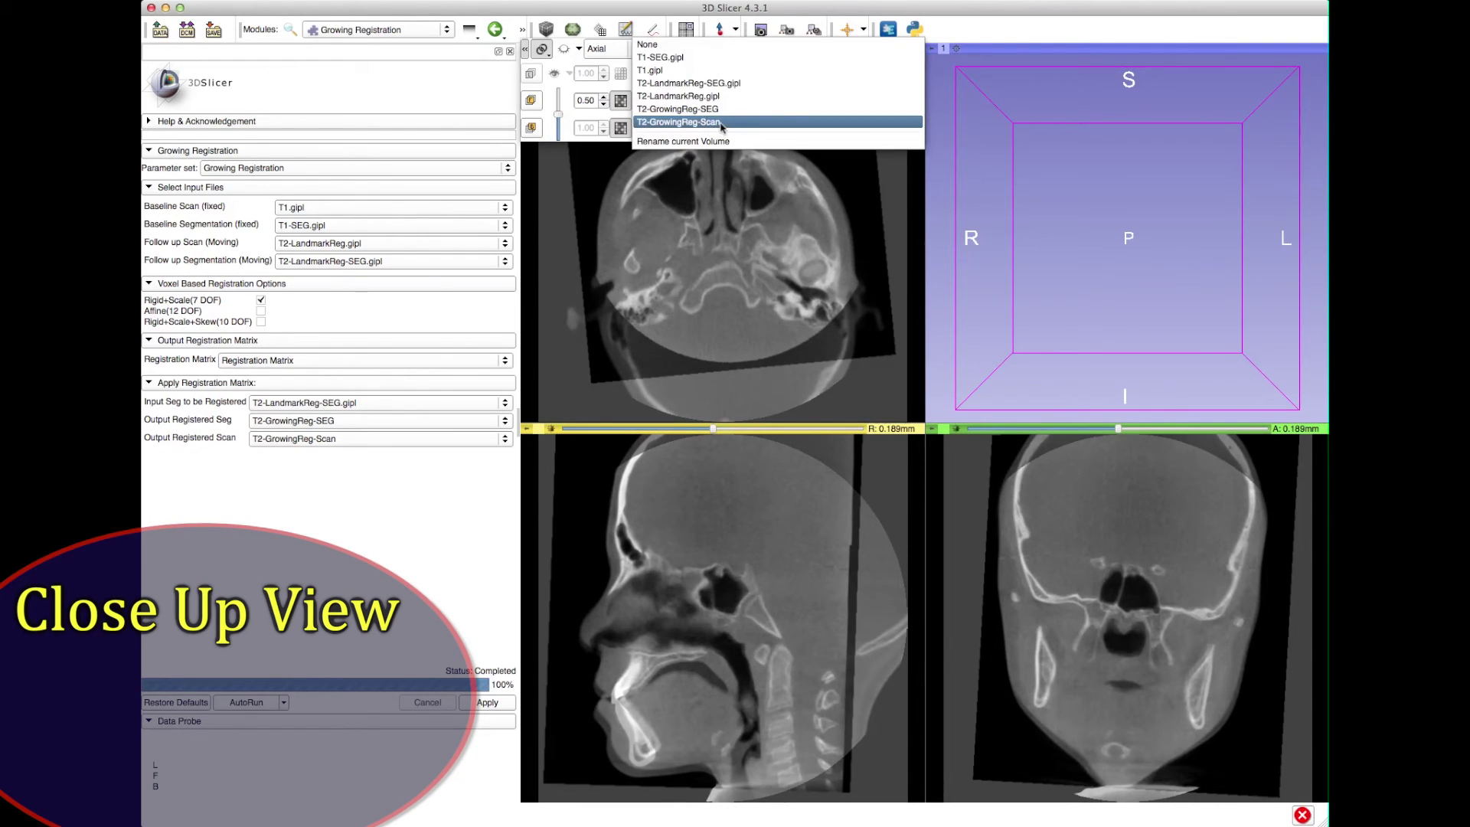
click(727, 96)
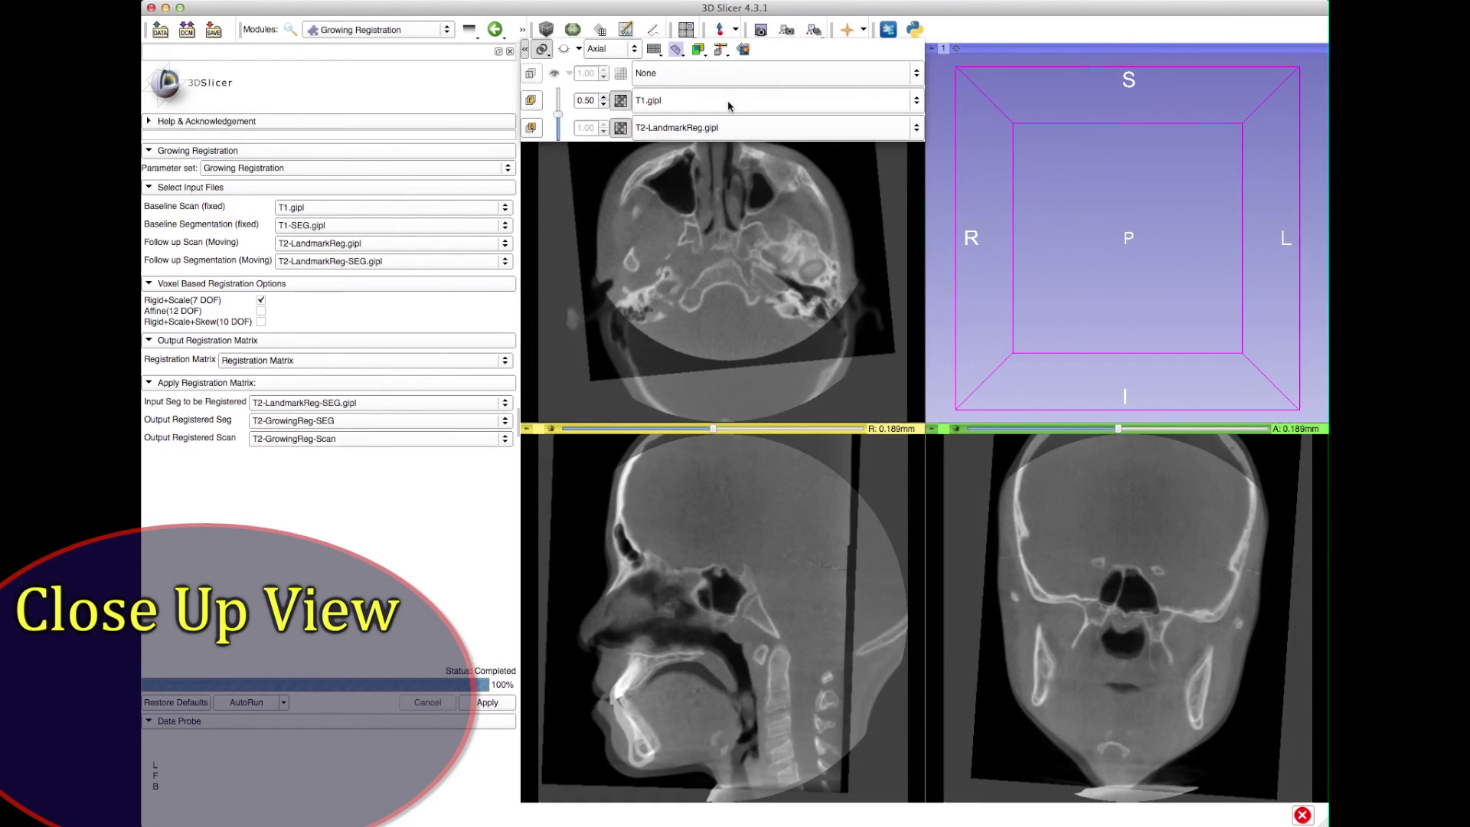
click(704, 125)
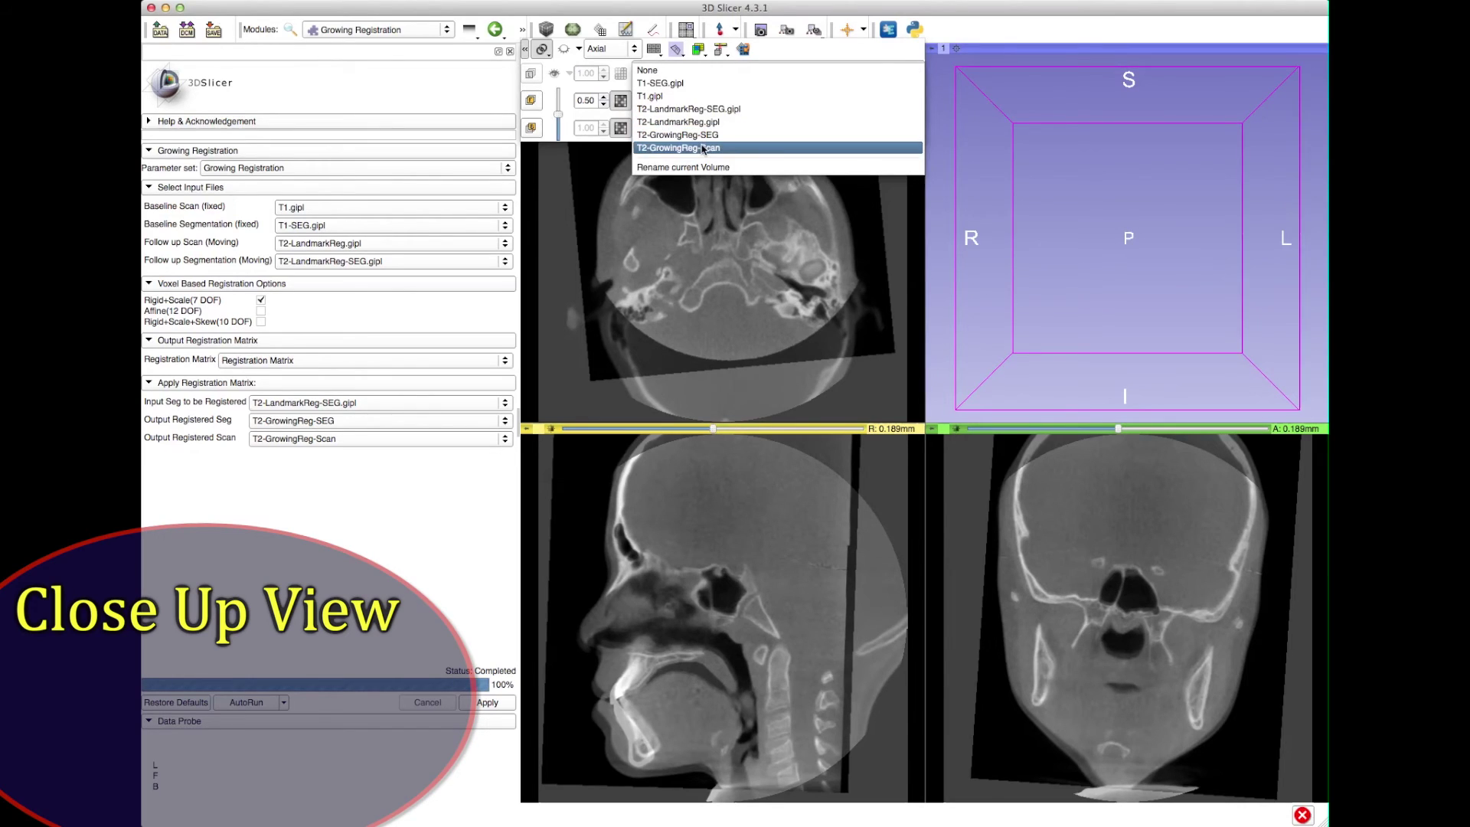
click(702, 149)
mouse_move(558, 113)
mouse_down()
mouse_move(559, 130)
mouse_move(558, 109)
mouse_up()
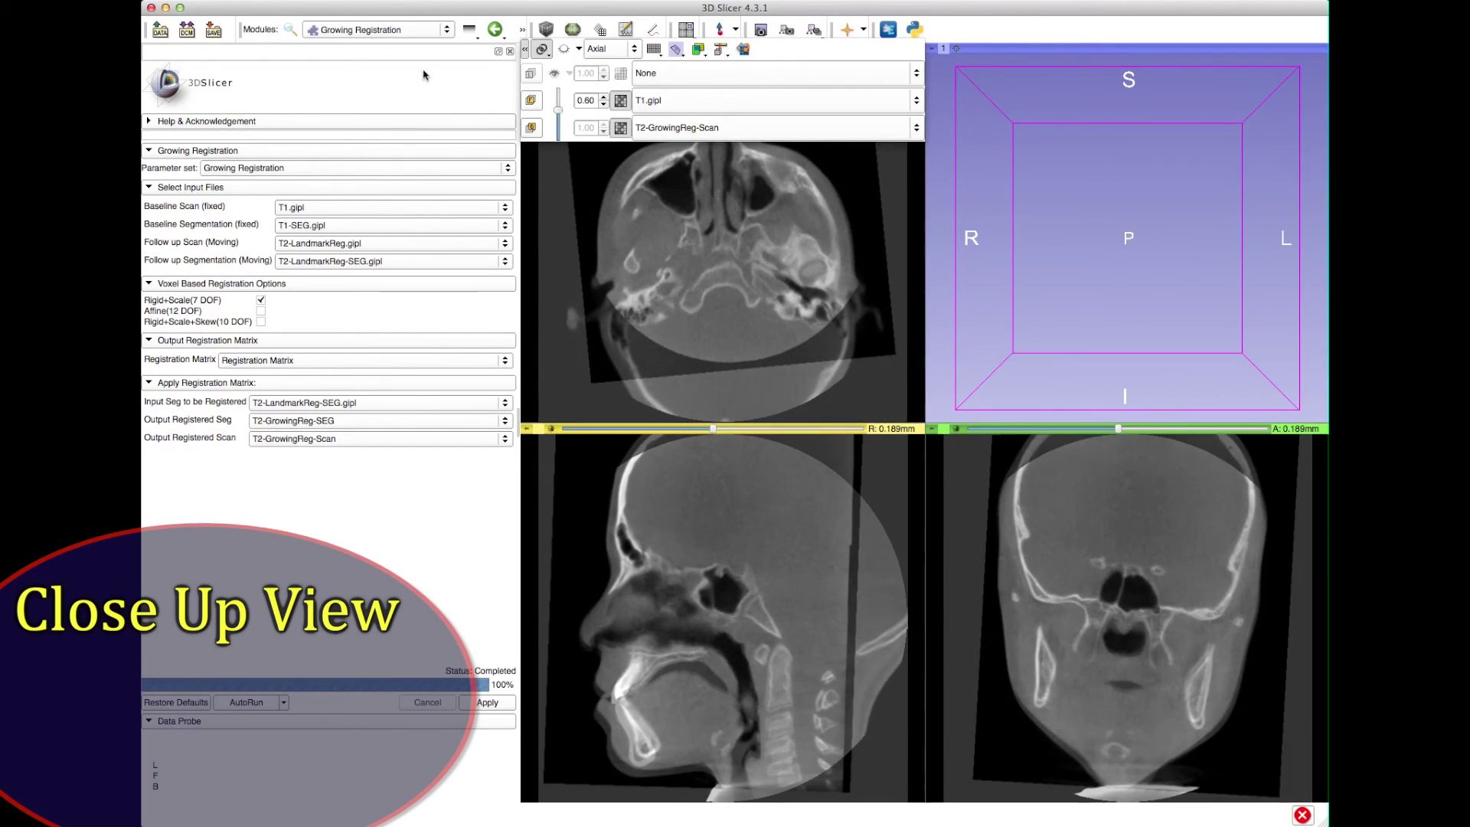
- Open the save dialog for the scene data and exclude the scene file 2014-01-24-Scene.mrml from saving
click(210, 30)
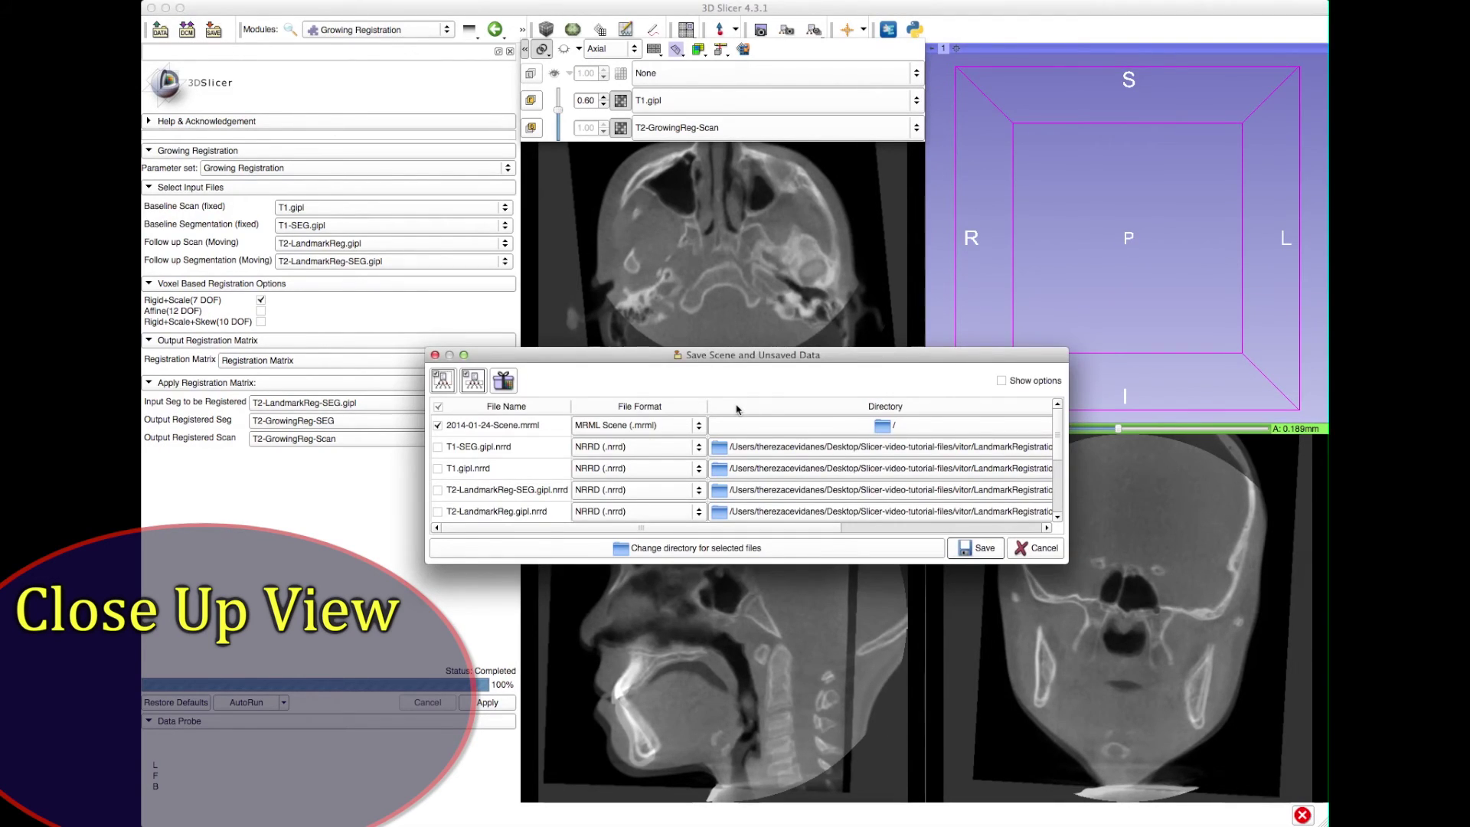
drag(1072, 564, 1136, 726)
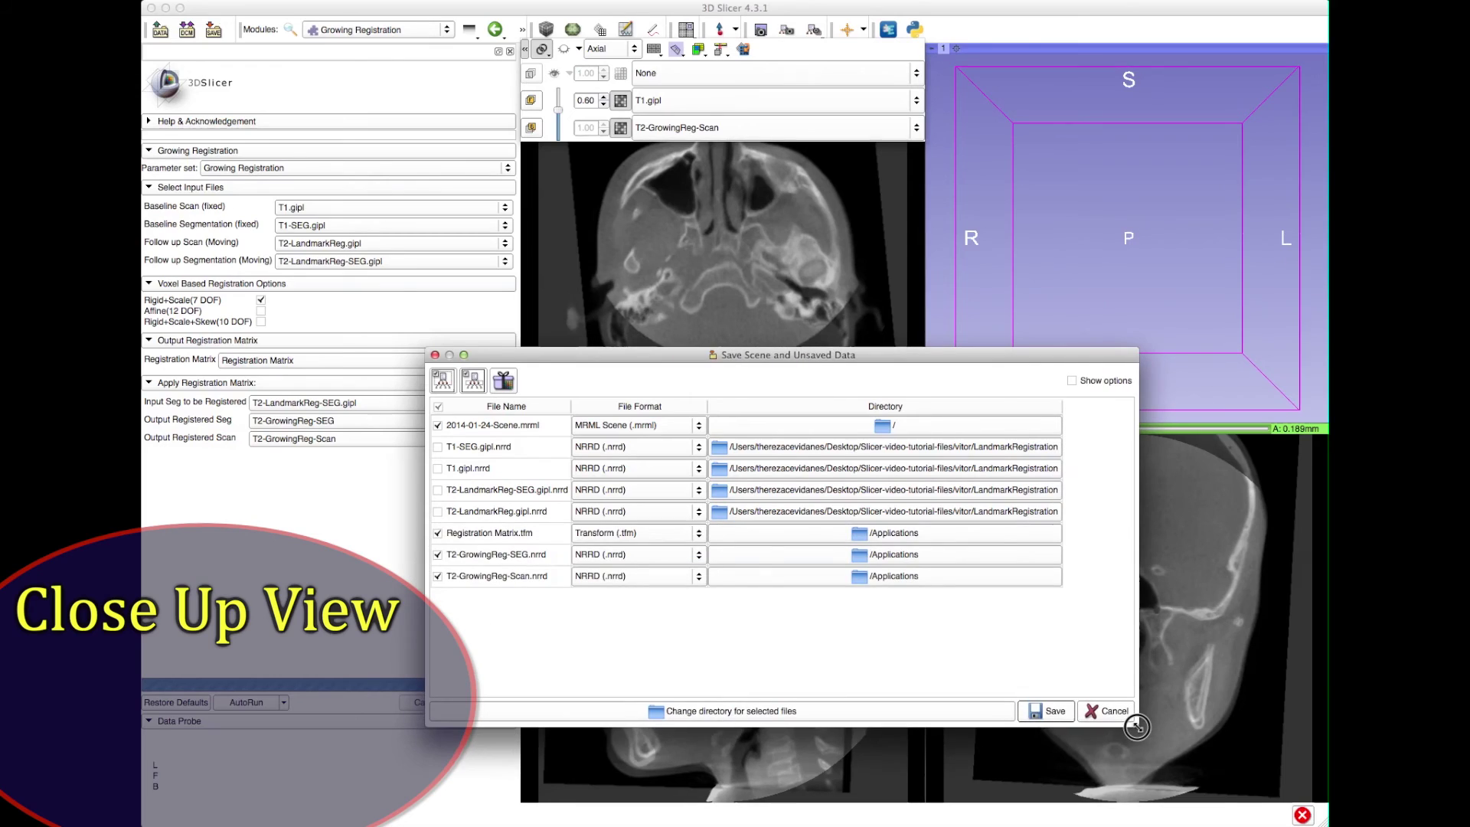
click(437, 426)
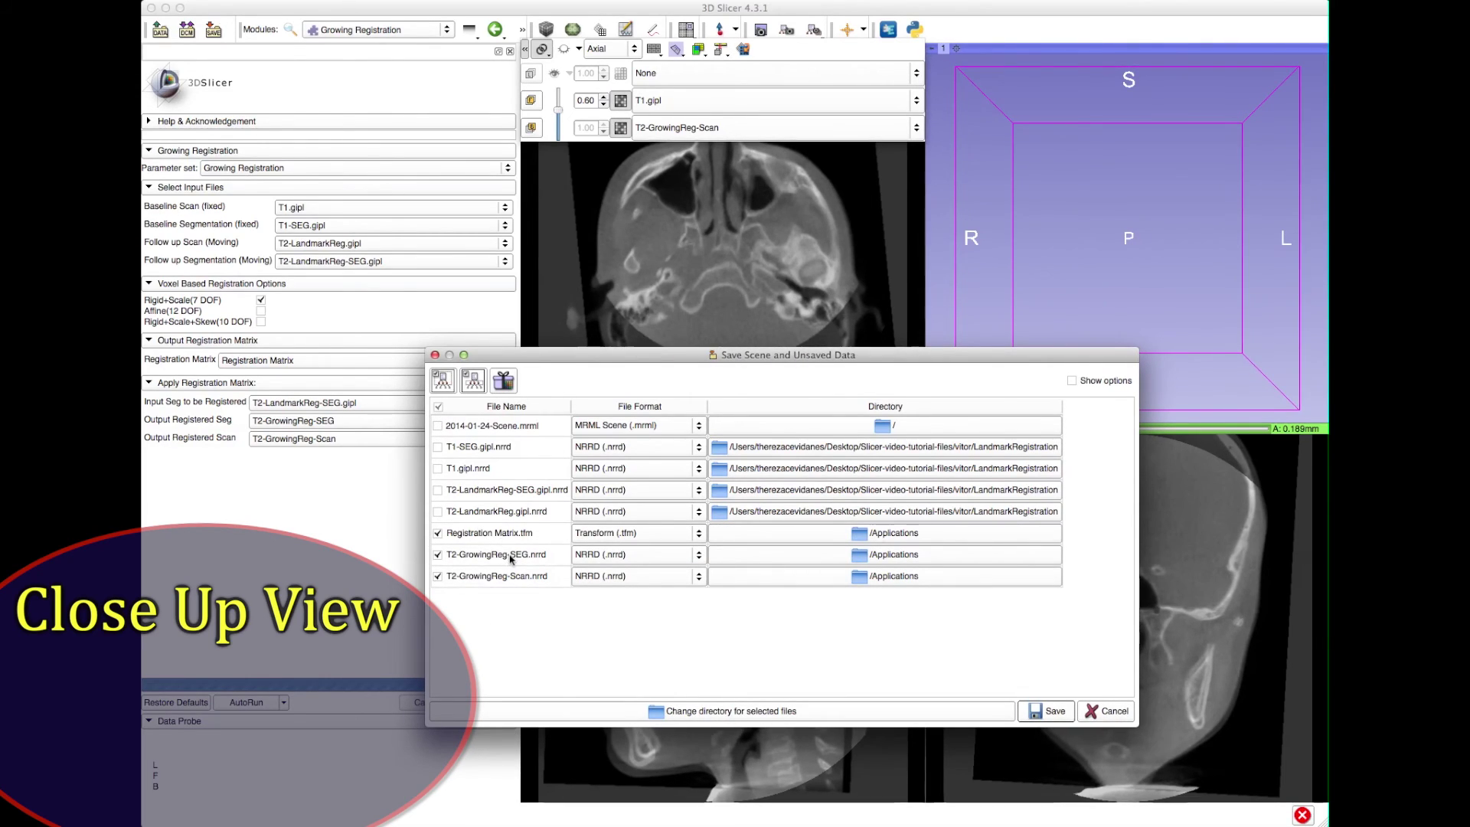
- Set the save format of both T2-GrowingReg-SEG and T2-GrowingReg-Scan to GIPL (.gipl.gz)
click(579, 556)
click(579, 557)
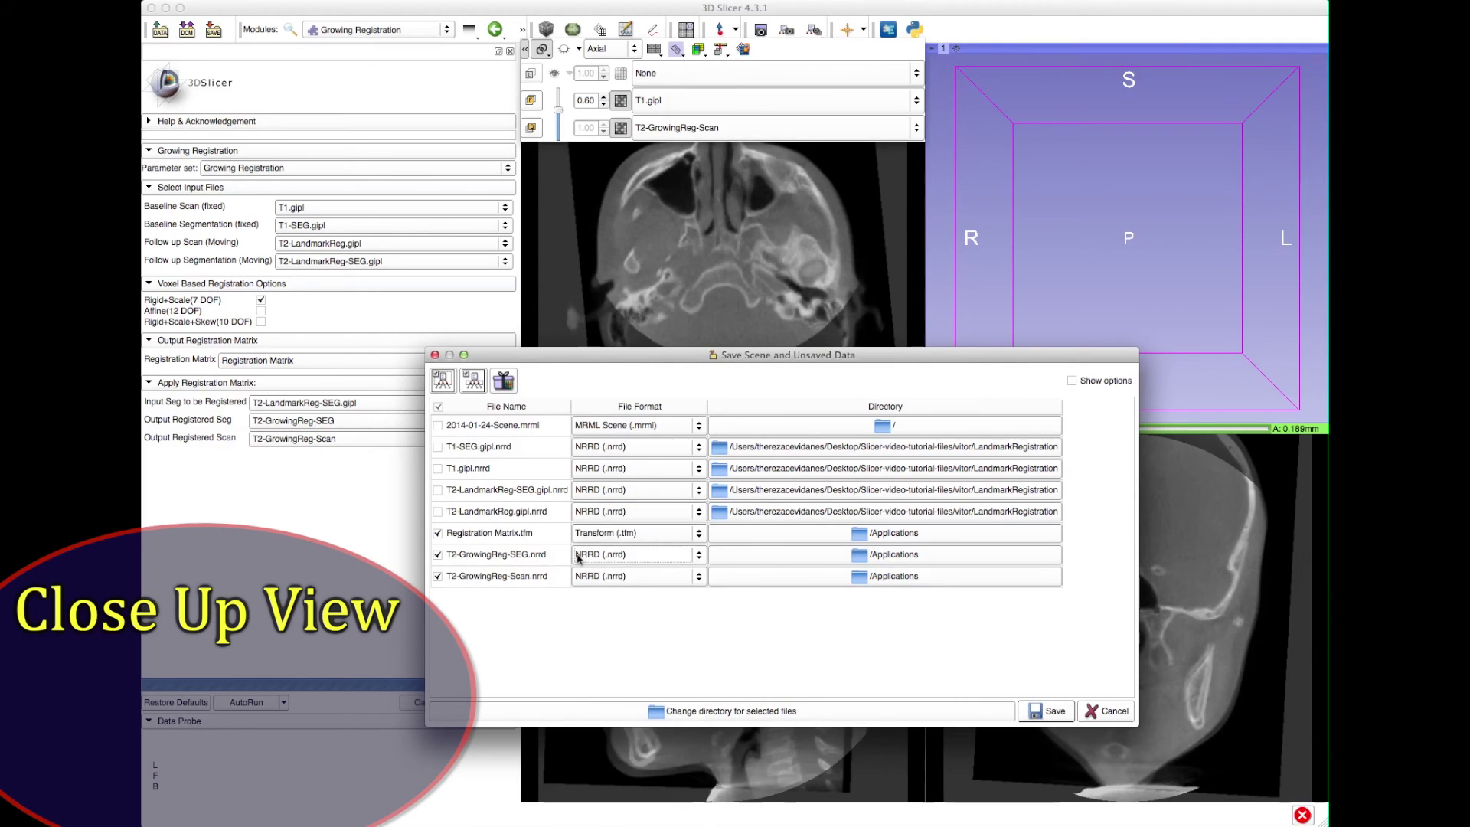
click(579, 557)
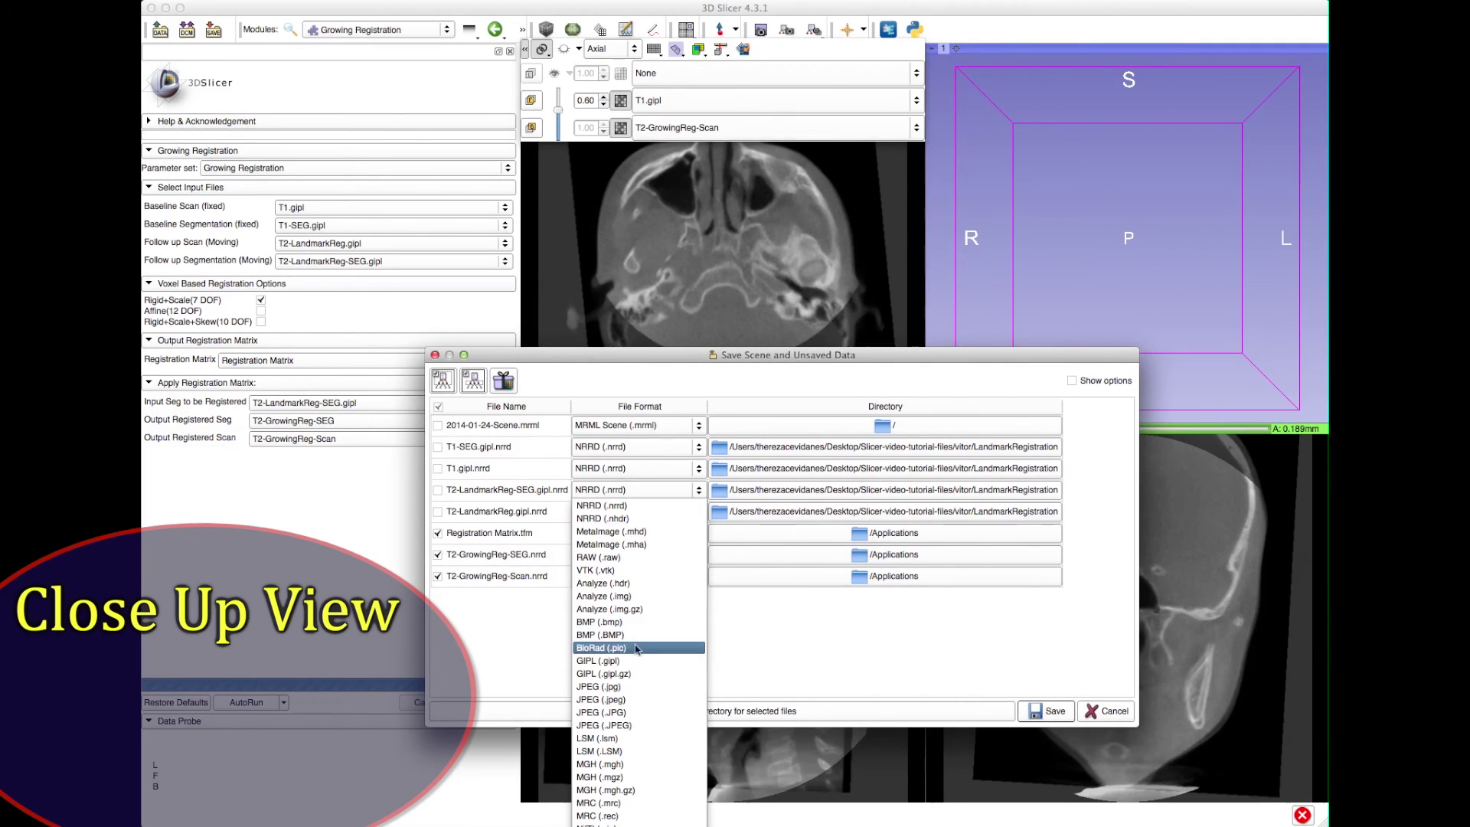
click(634, 673)
click(633, 576)
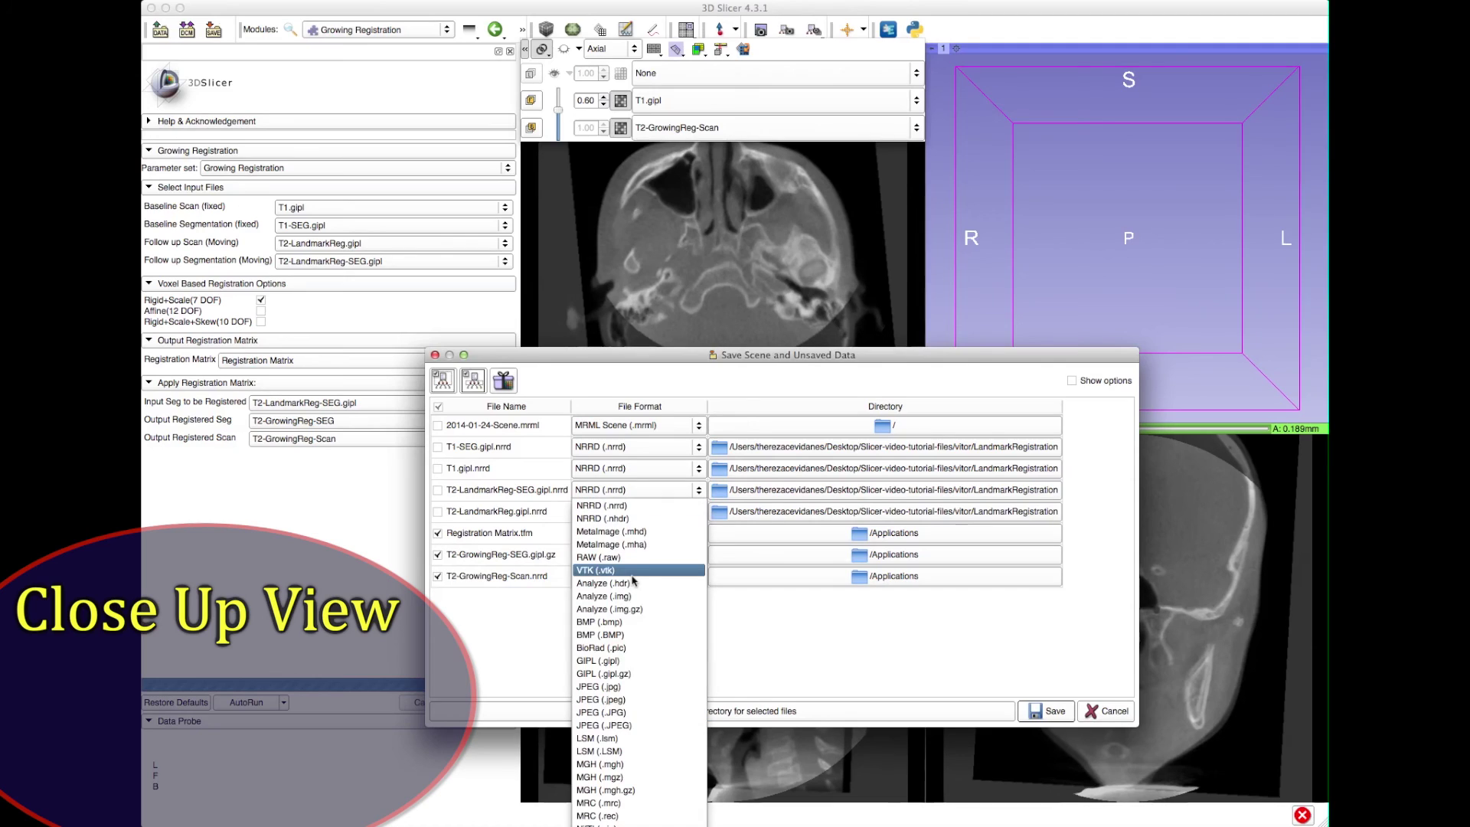
click(649, 673)
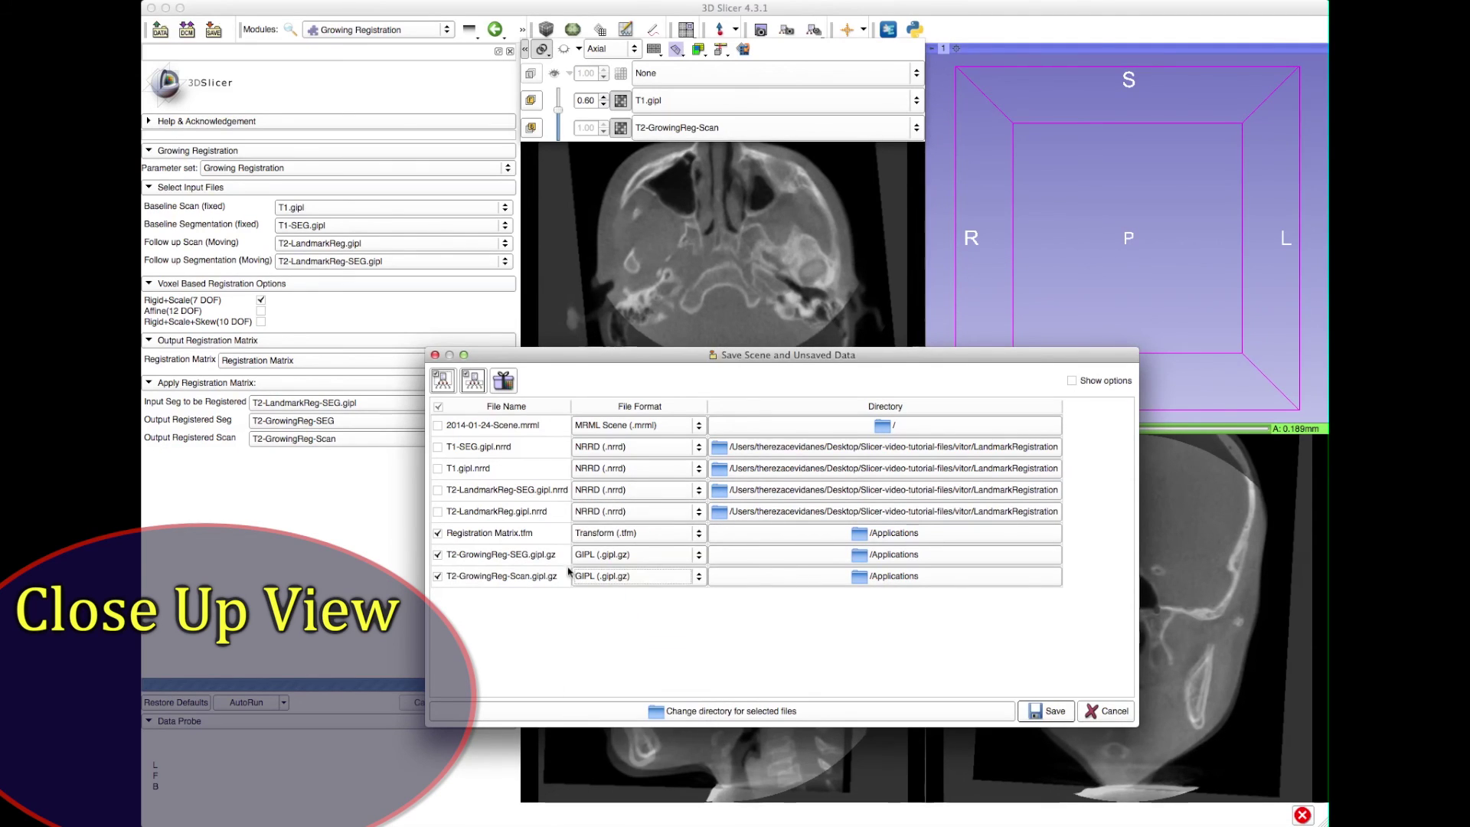